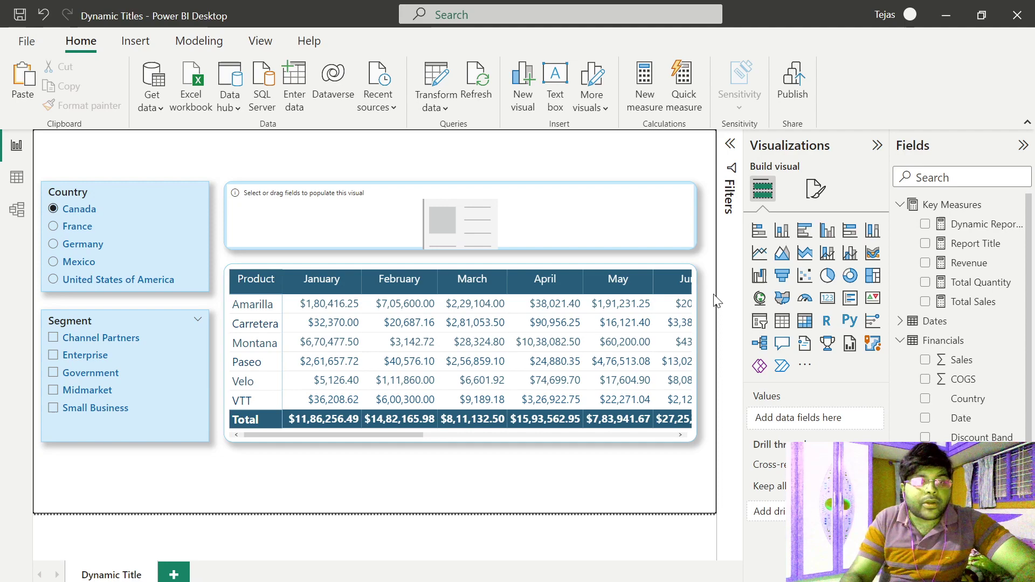
Switch from the report page to Table view to see the model's data
click(9, 182)
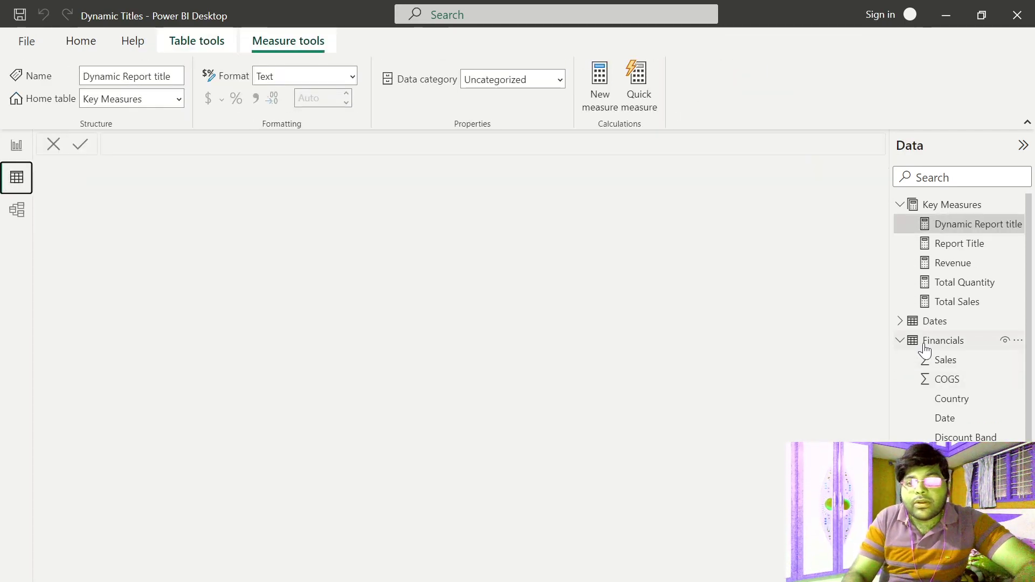
Show the Financials table and check the distinct Segment and Country values without filtering
click(900, 341)
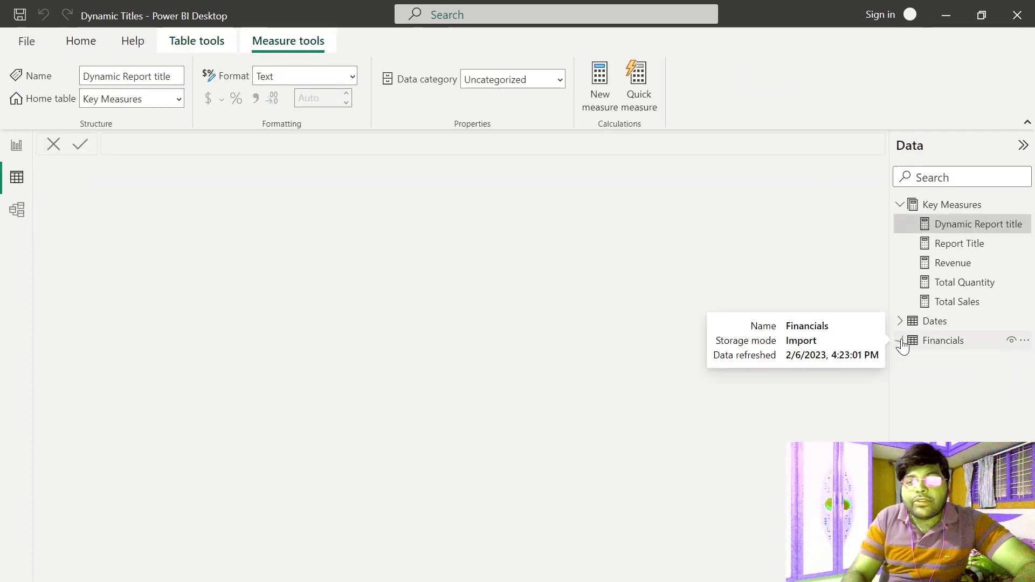
click(943, 341)
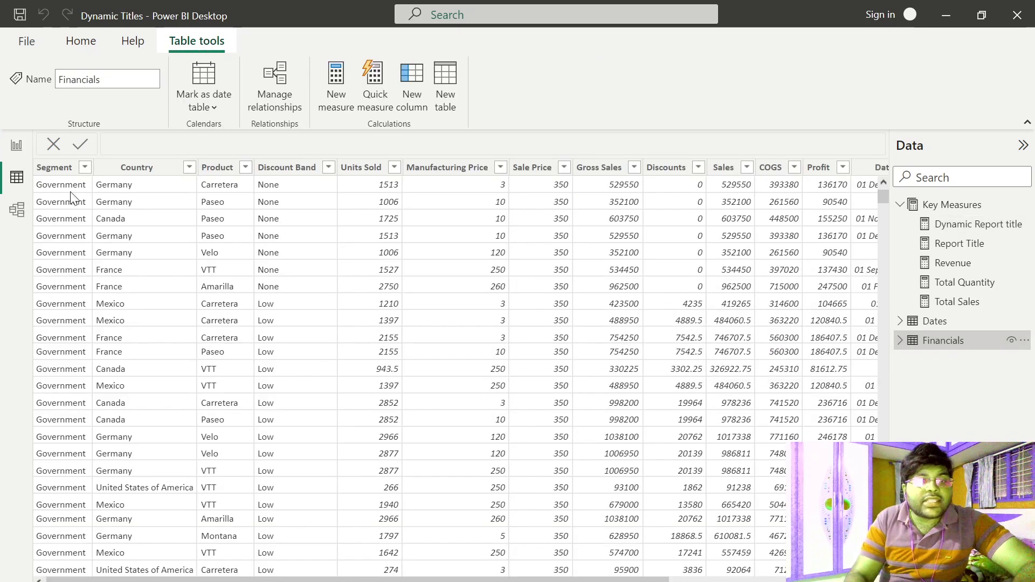
click(60, 171)
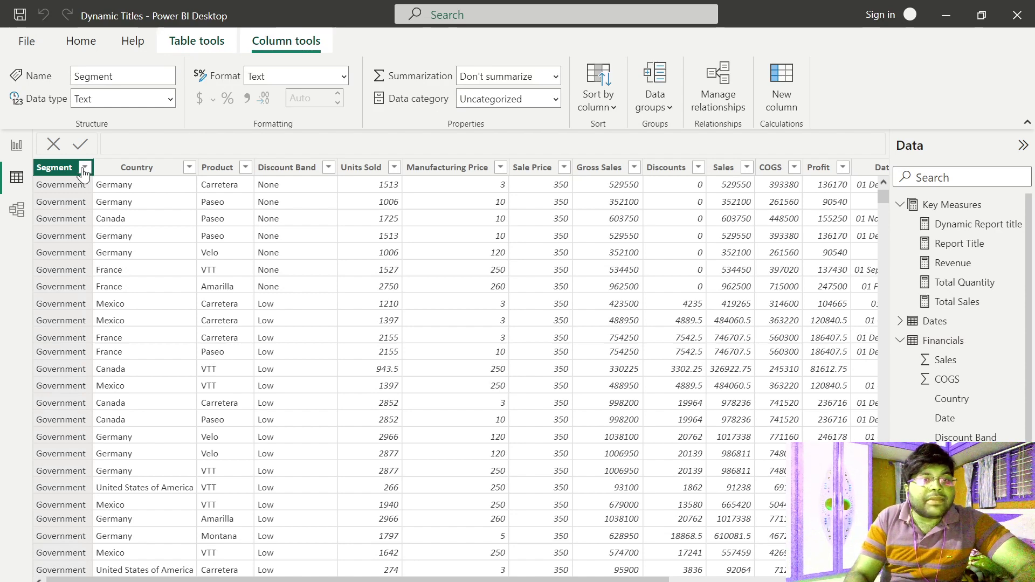
click(85, 167)
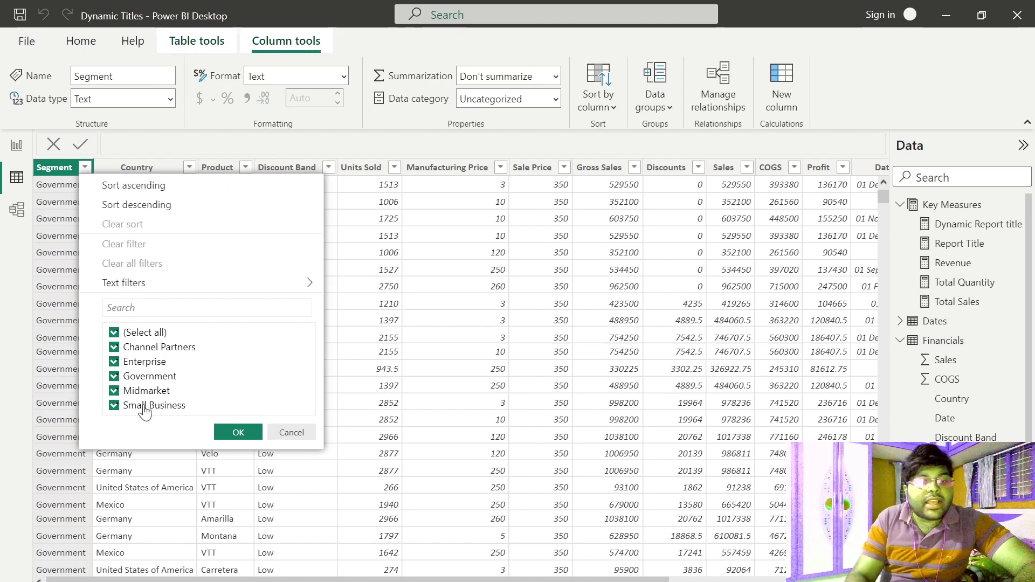
click(299, 436)
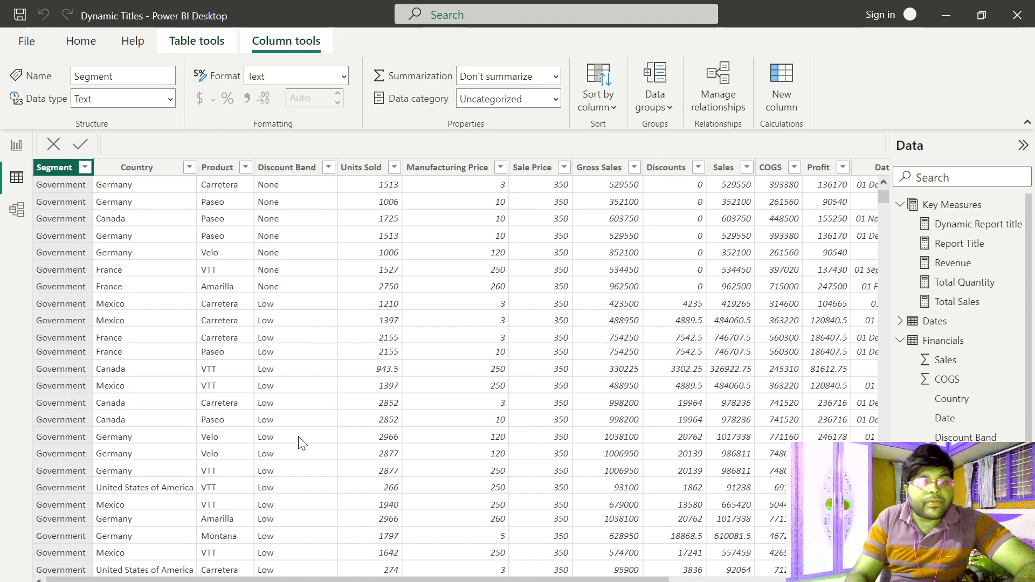
click(152, 174)
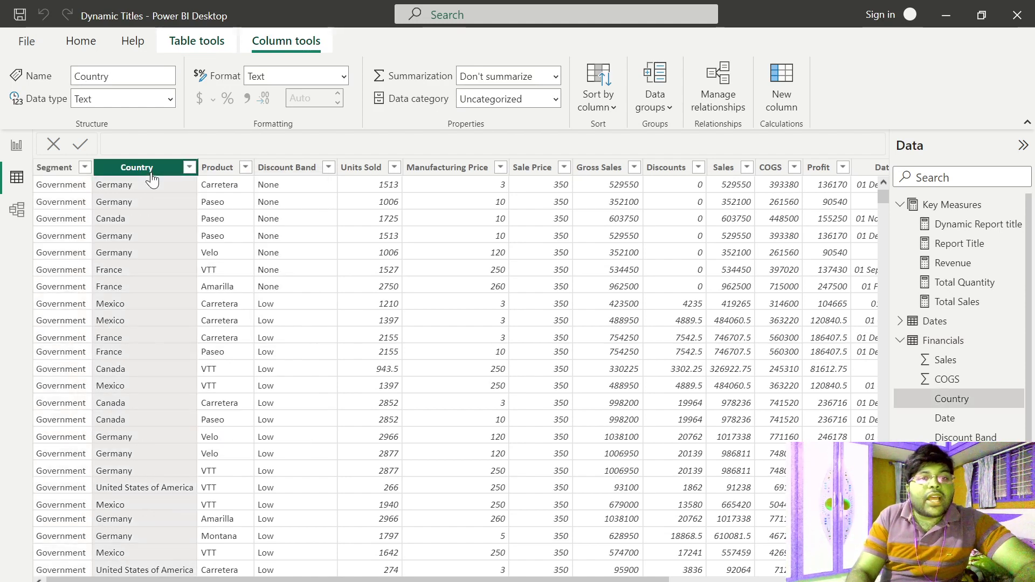
click(189, 172)
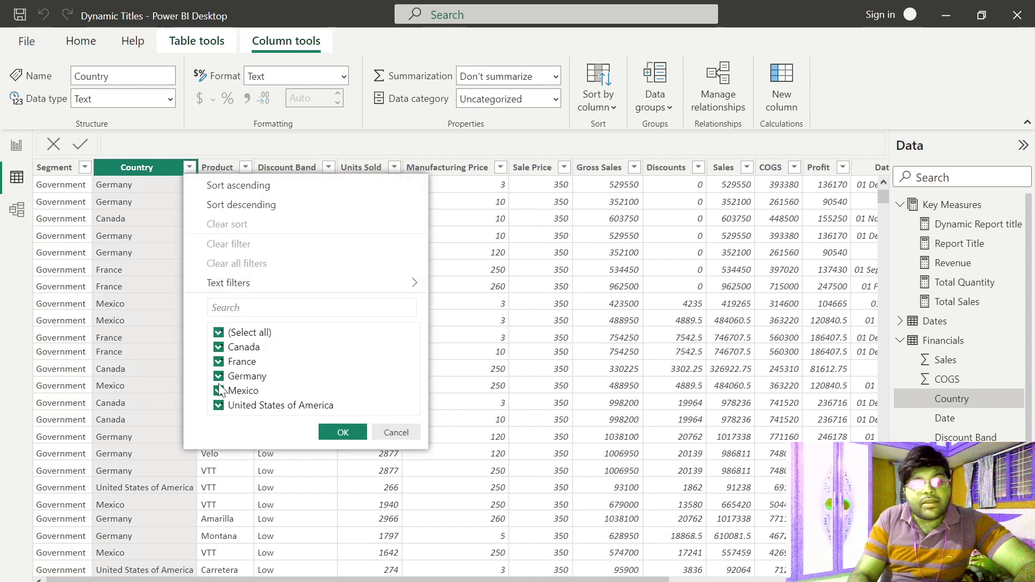
click(396, 433)
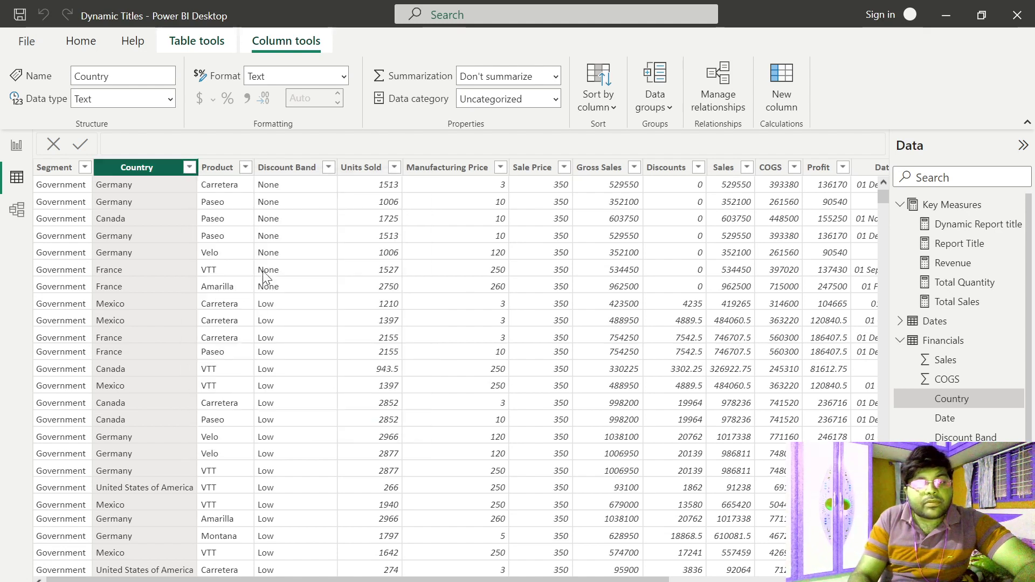
Step through Financials columns from Product to Gross Sales, then preview the Dates table
click(221, 168)
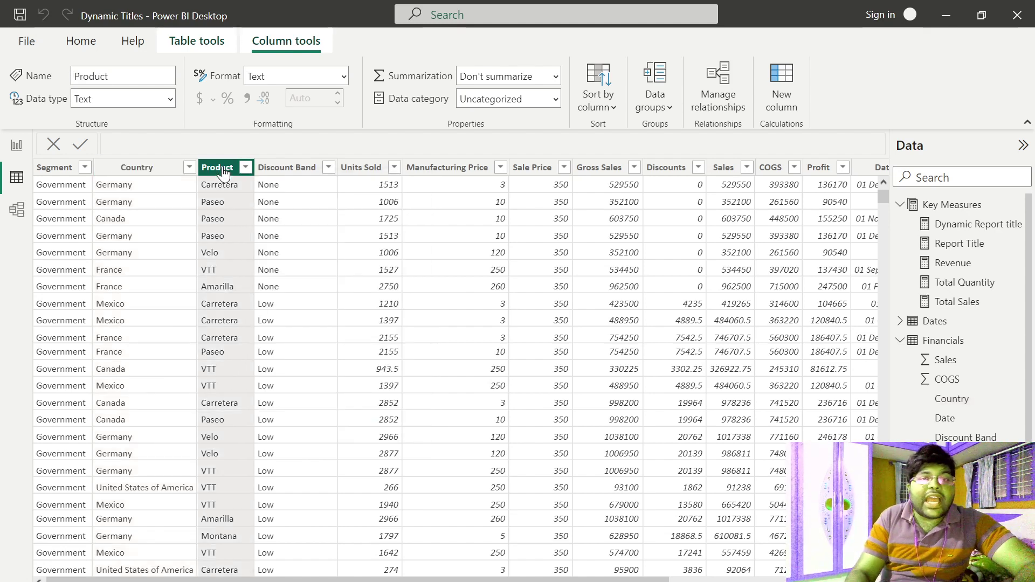
key(Right)
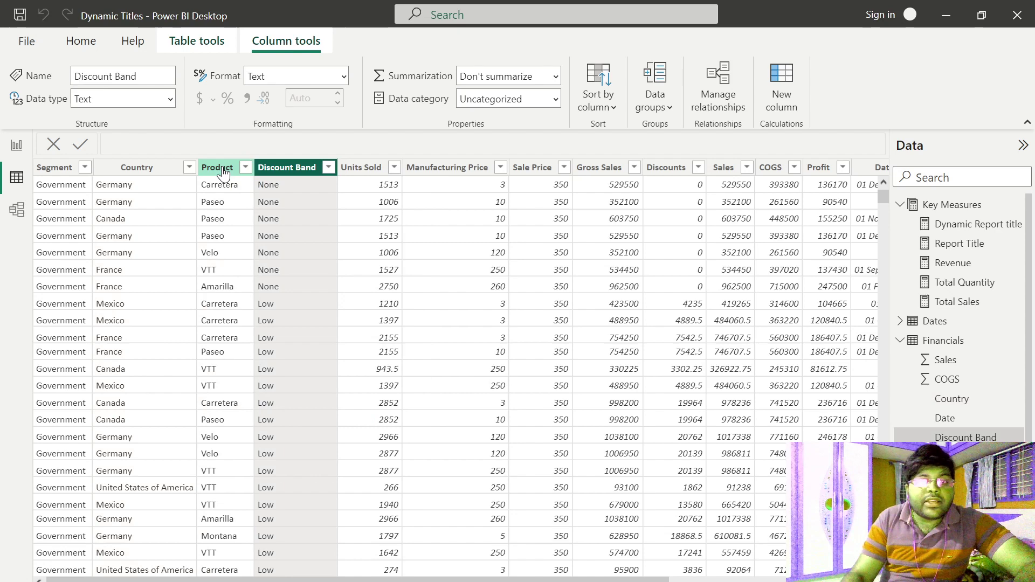
key(Right)
key(Right)
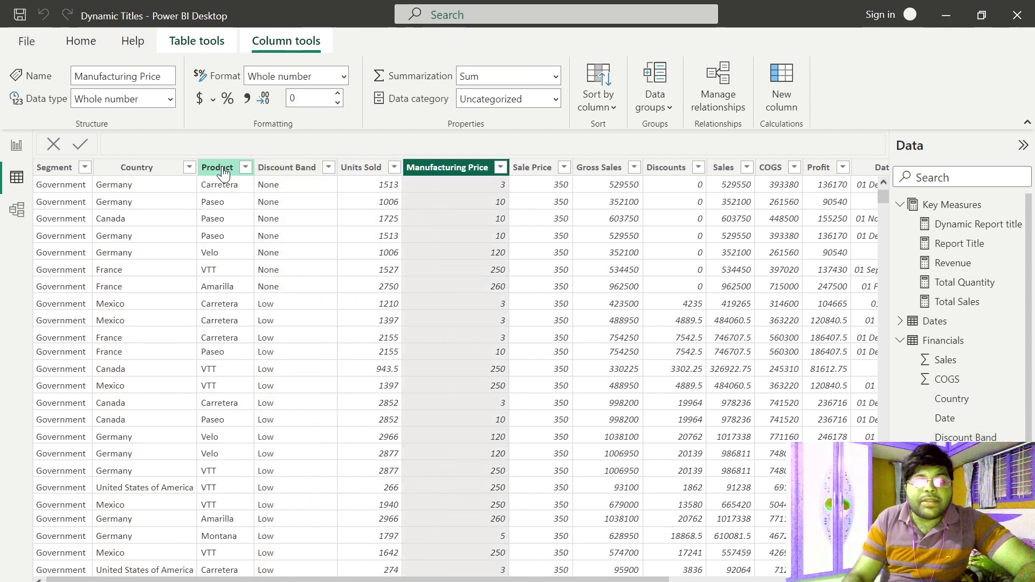
key(Right)
key(Right)
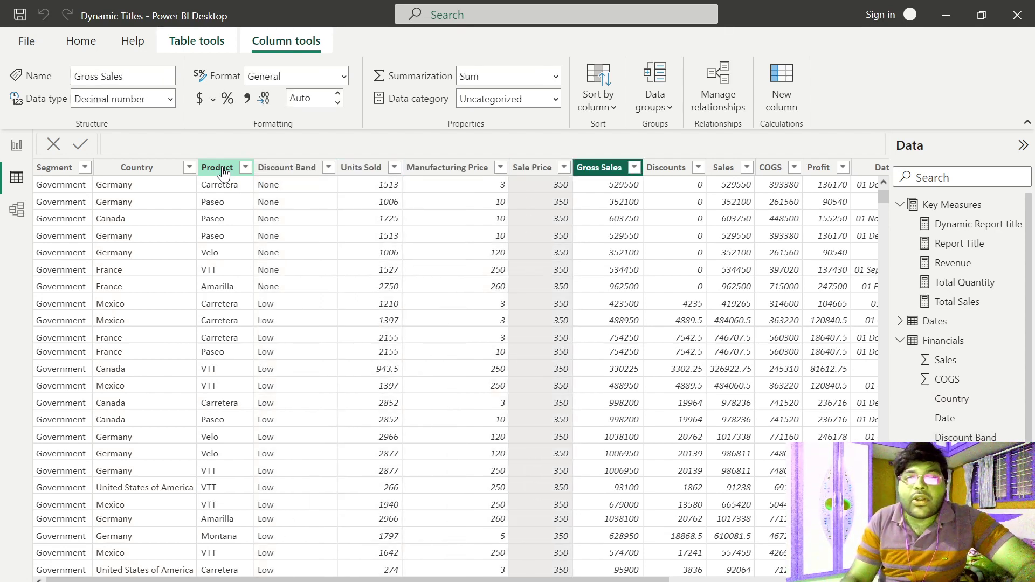
key(Right)
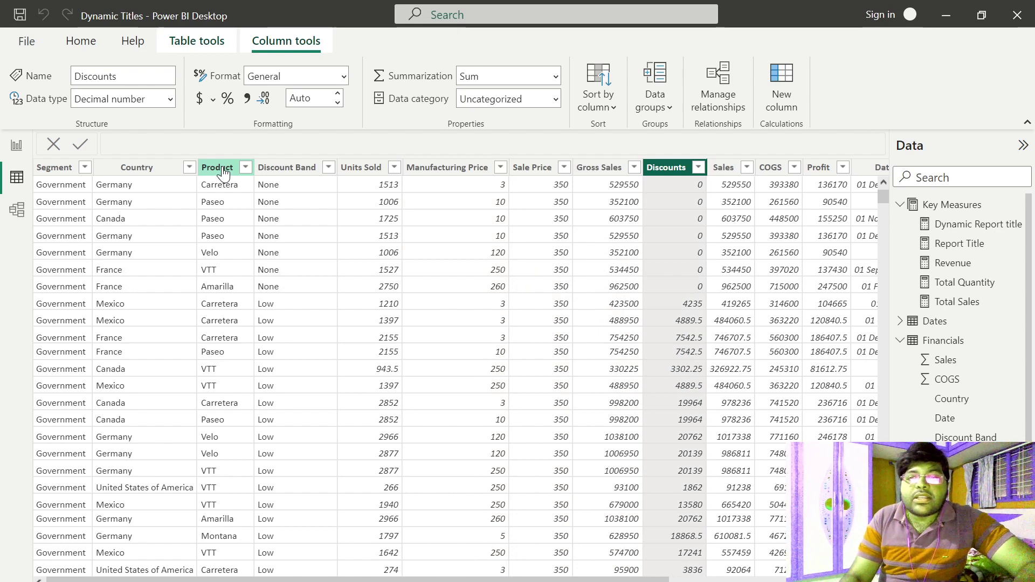
key(Right)
key(Right)
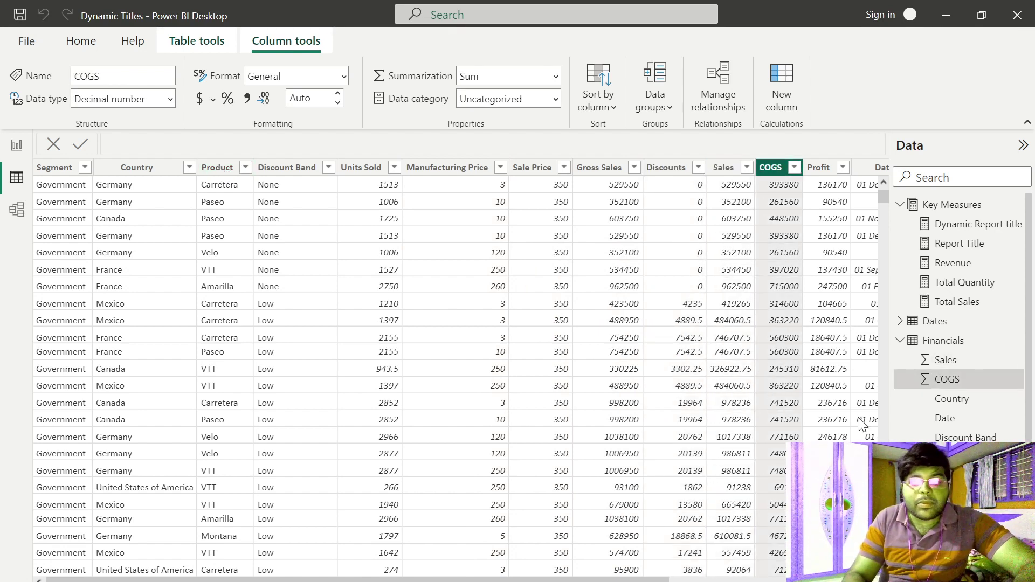
click(952, 325)
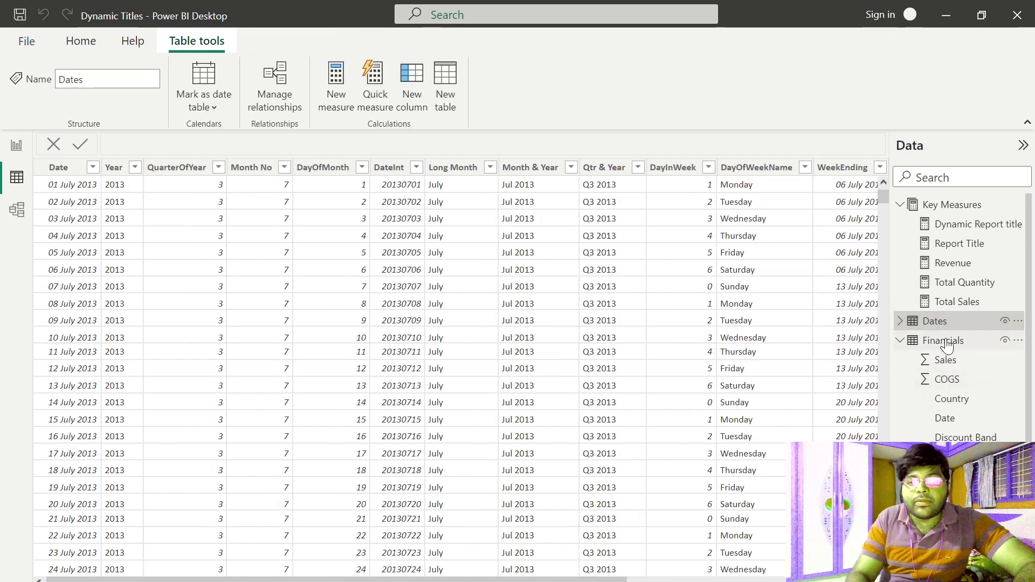
click(943, 340)
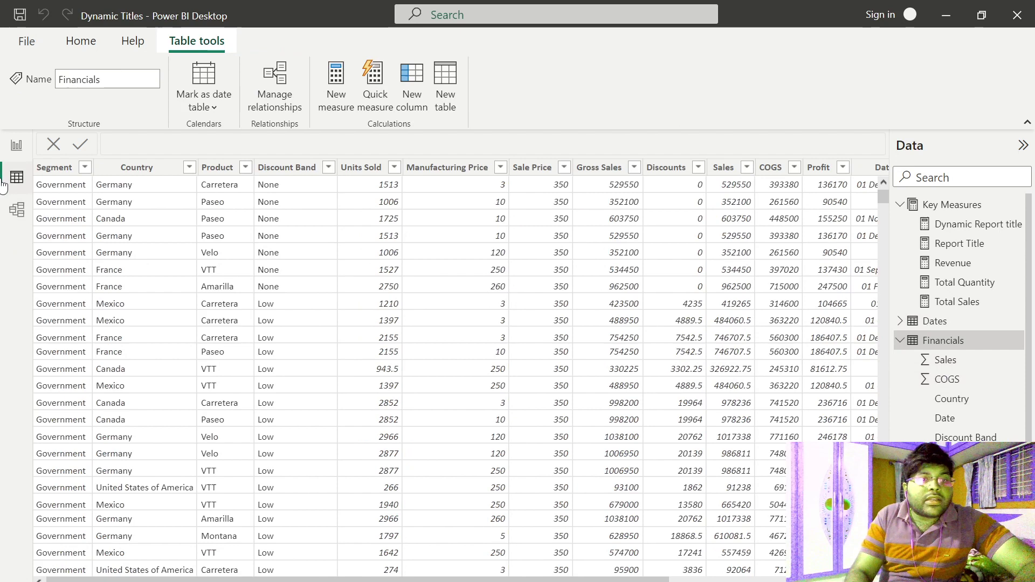
Back on the report, check the Country and Segment slicers and matrix fields, then select the empty card
click(15, 146)
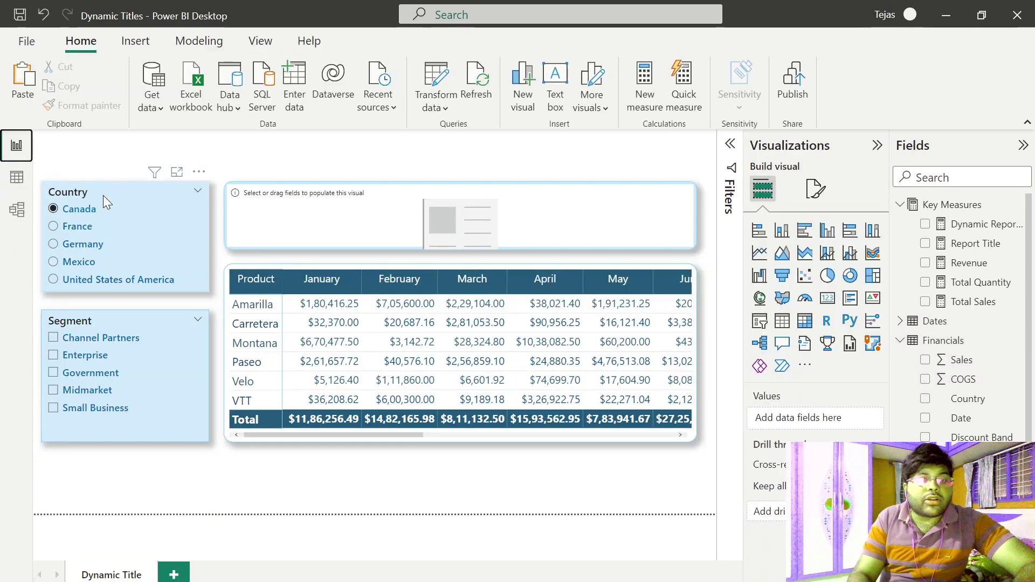
click(102, 195)
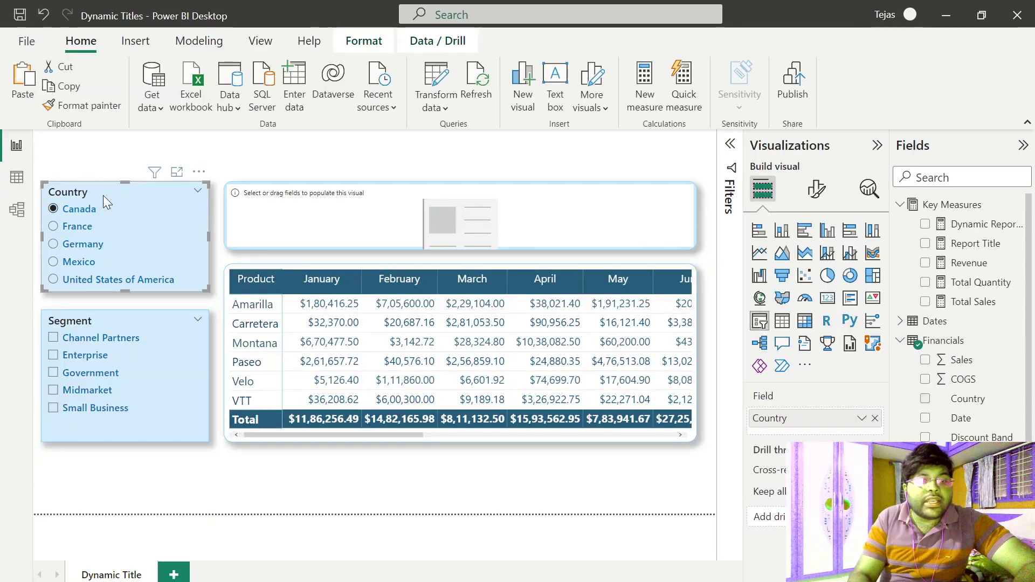
click(125, 318)
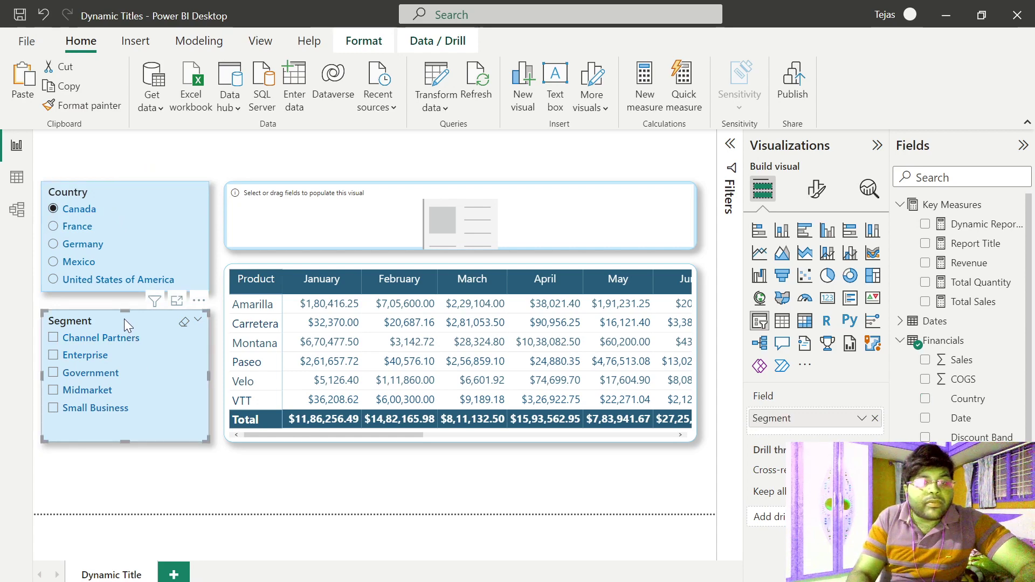
click(431, 438)
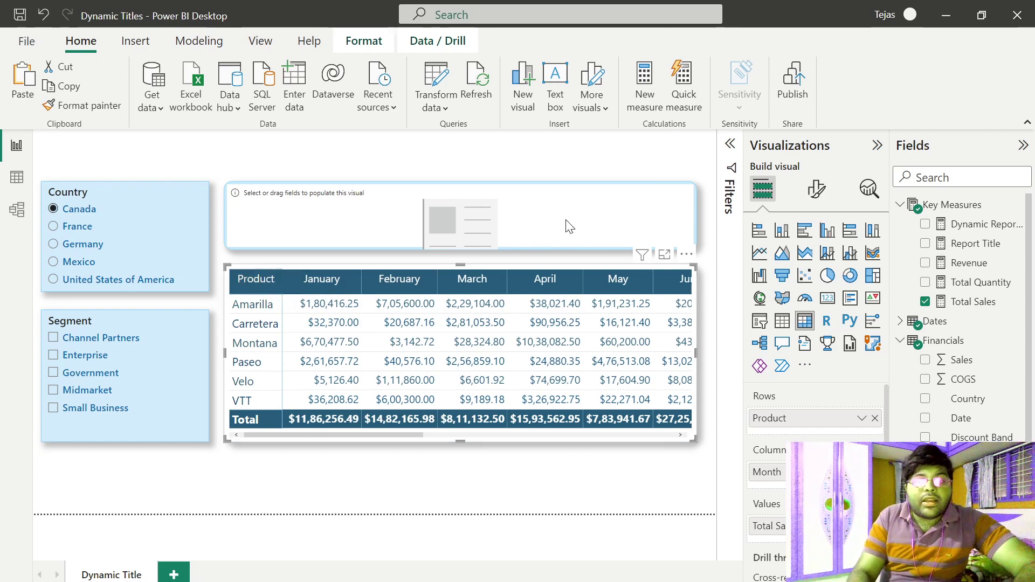
click(591, 213)
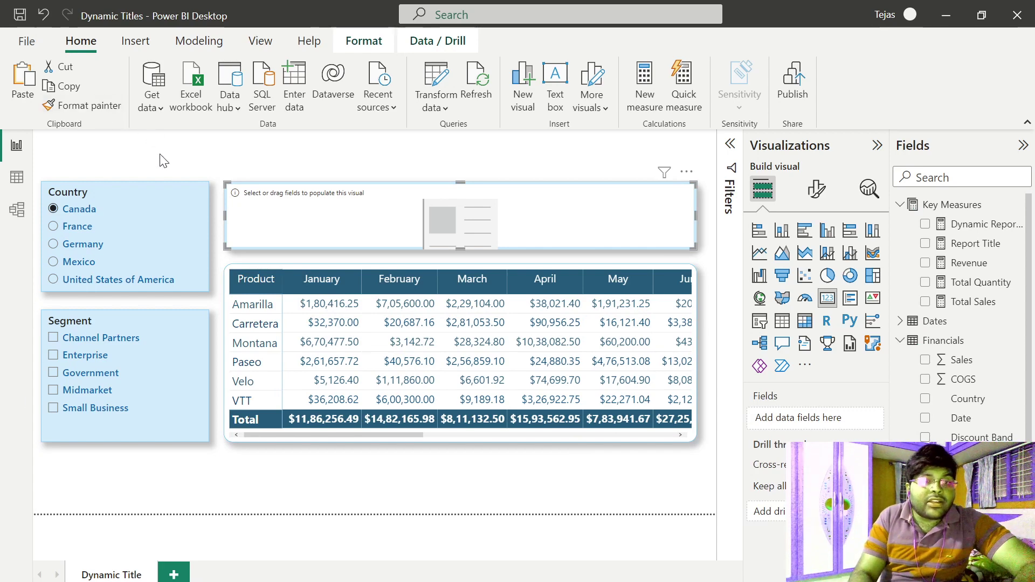
Create a new measure in Key Measures via the Revenue measure's context menu
click(970, 270)
right_click(968, 273)
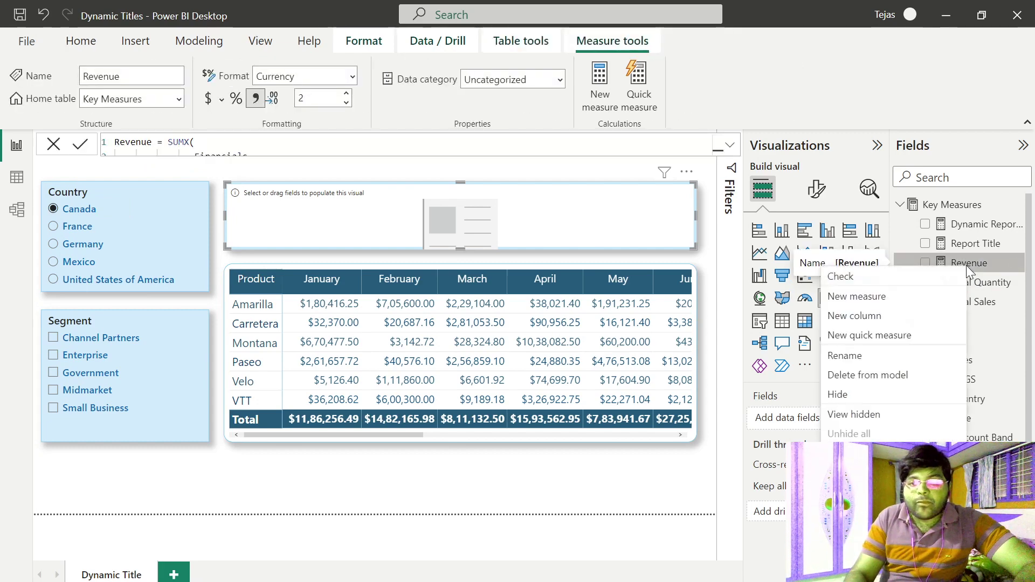
click(858, 297)
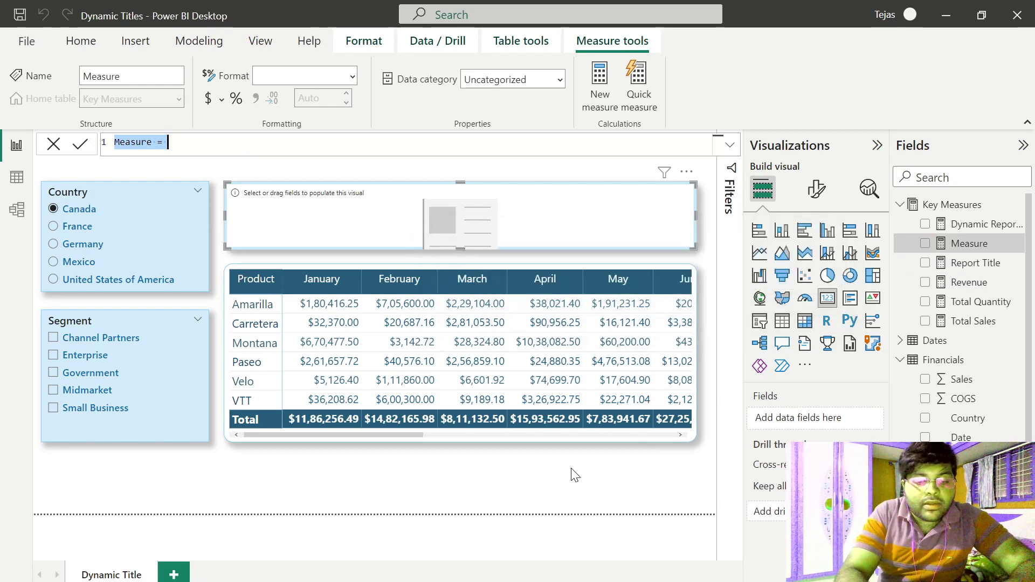
Name the measure Report Title dynamic and start VAR _Country with the "Country :" label
text(Report)
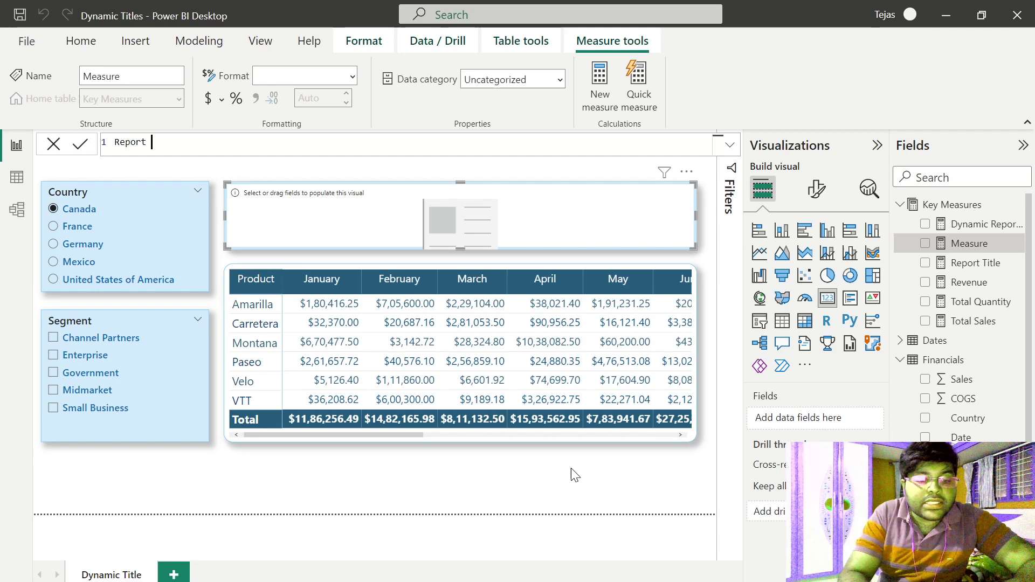
text( Title )
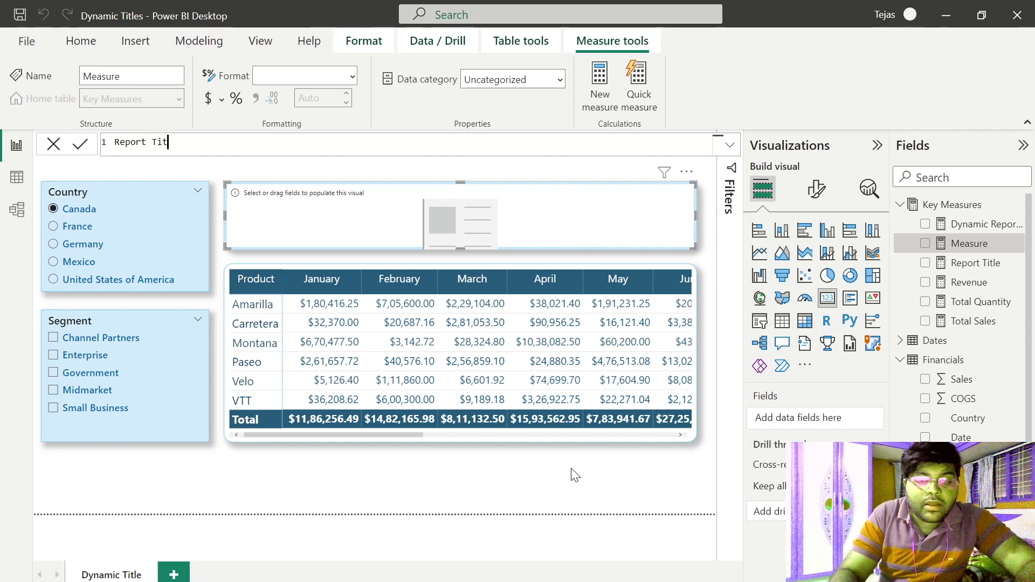
text(dynamic)
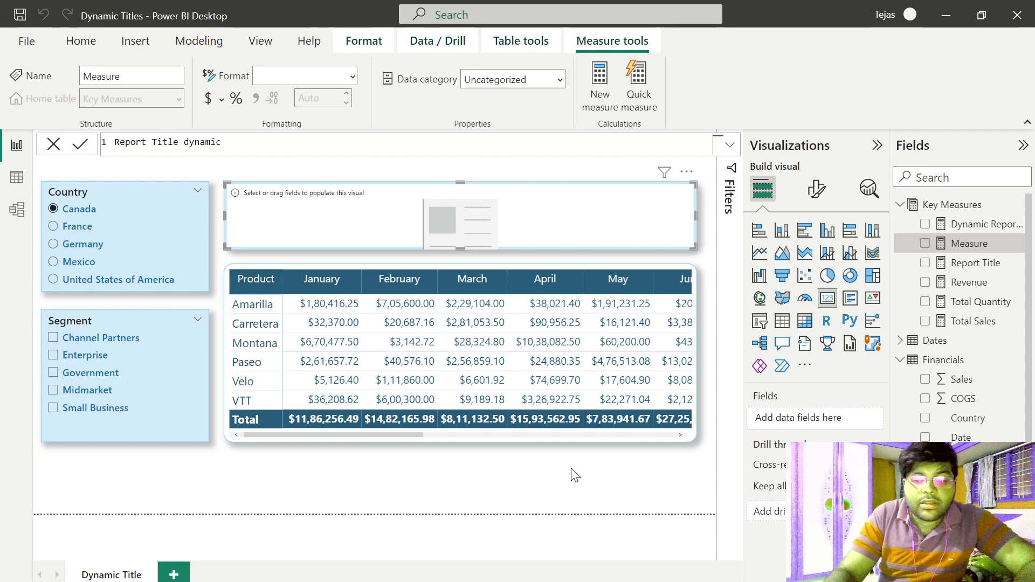
text( =)
key(shift+Return)
key(shift+Return)
key(shift+Return)
key(shift+Return)
key(shift+Return)
key(shift+Return)
key(shift+Return)
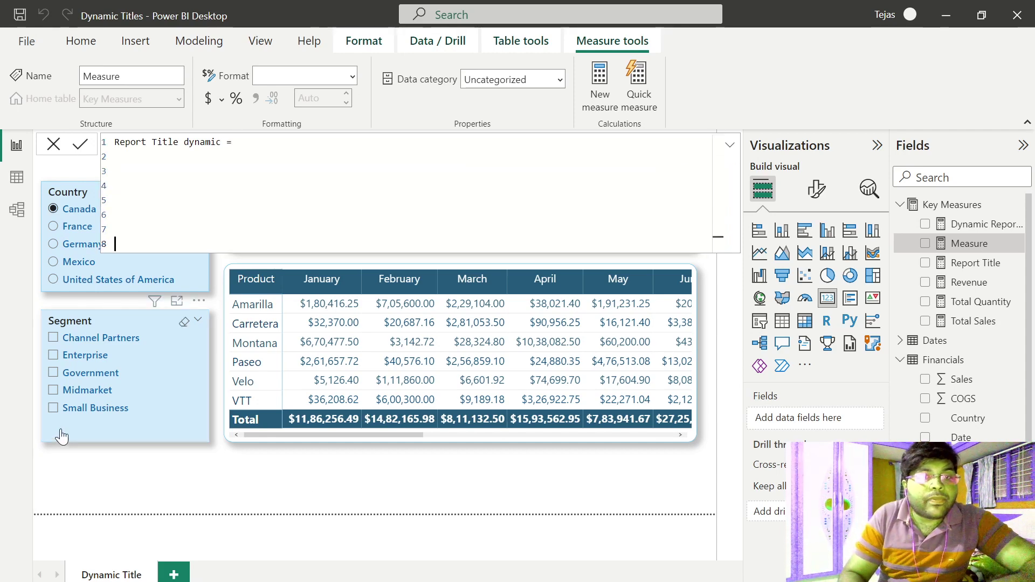
click(128, 174)
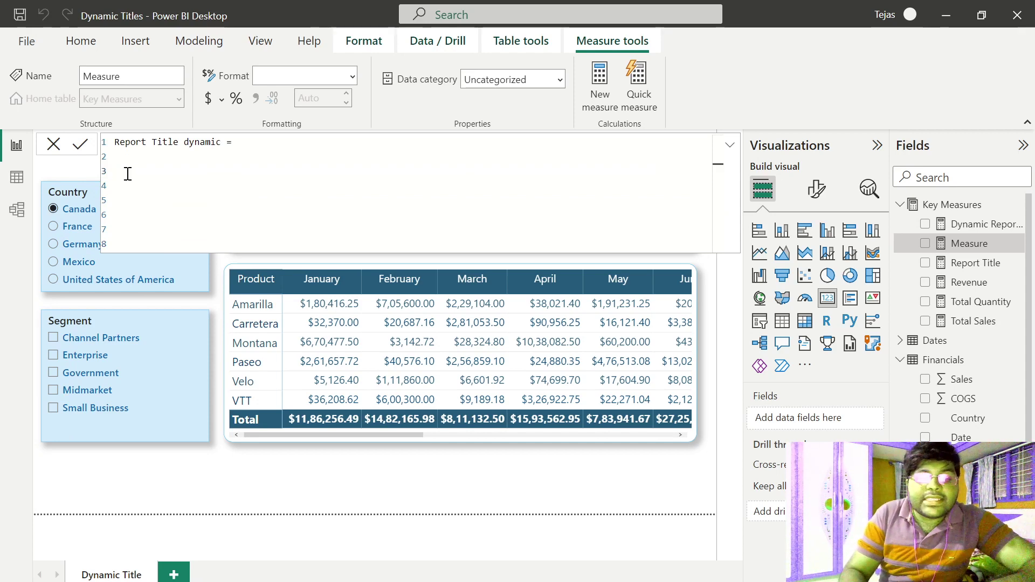
text(VAR )
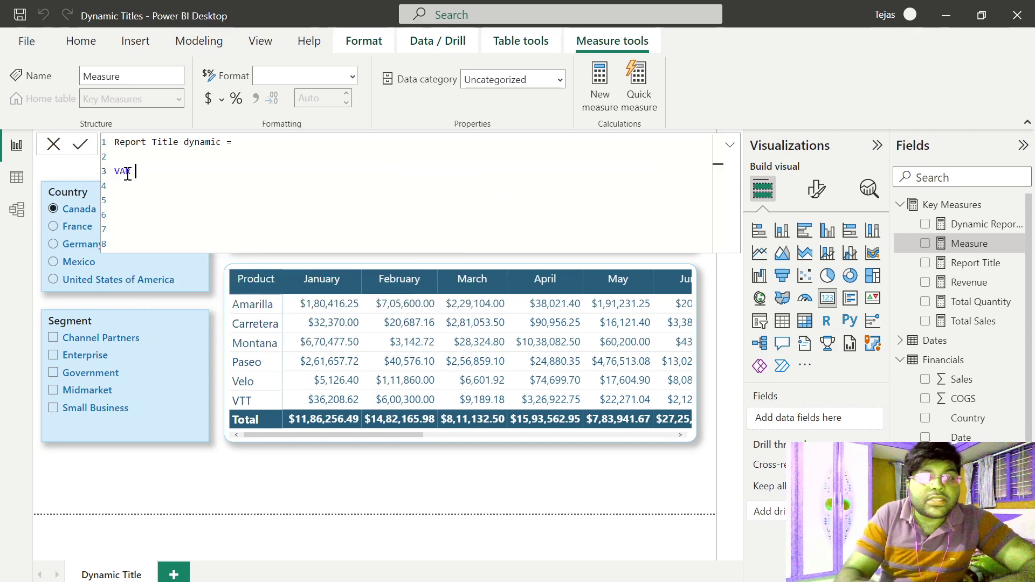
text(_)
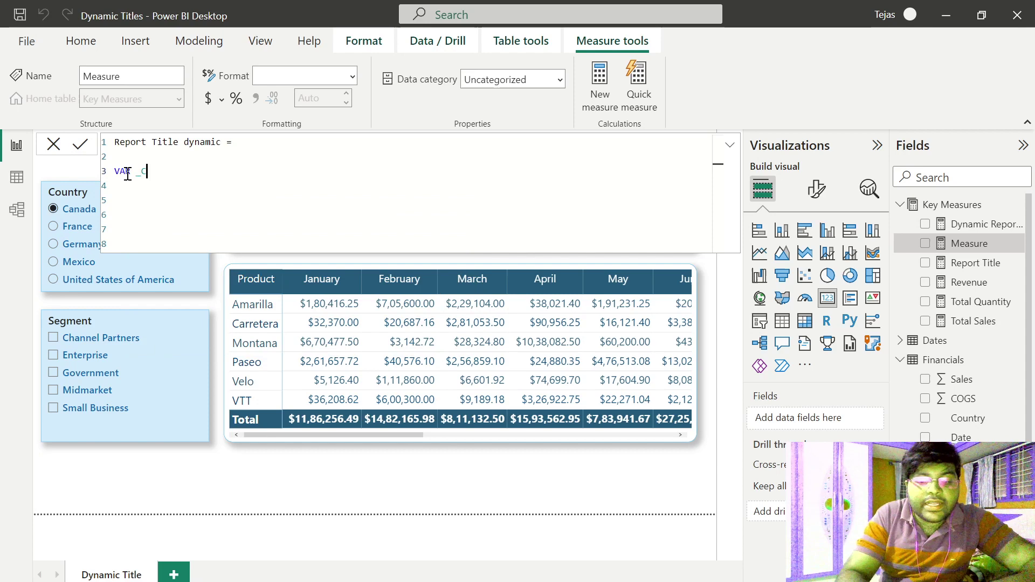
text(Country)
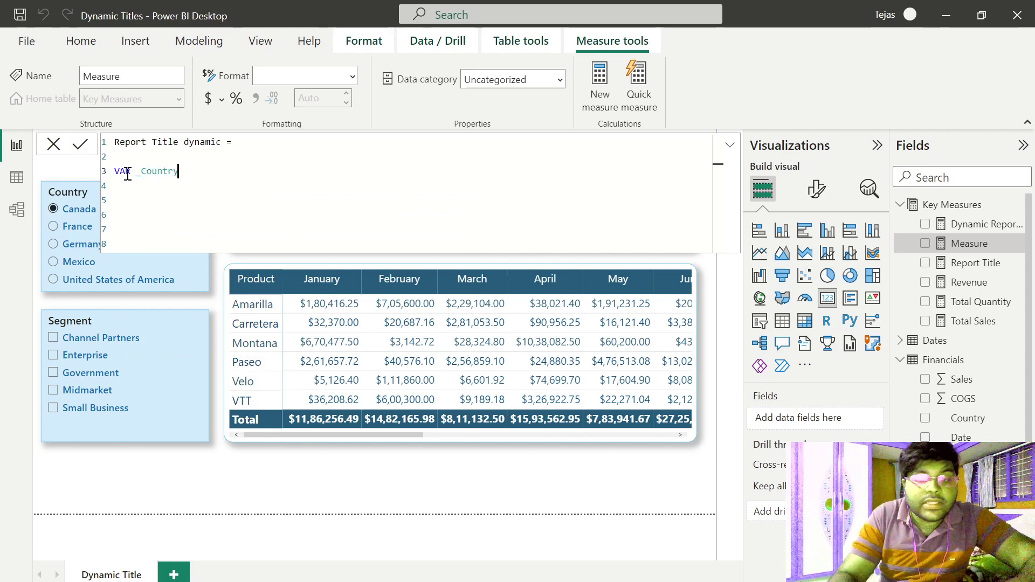
text( = "")
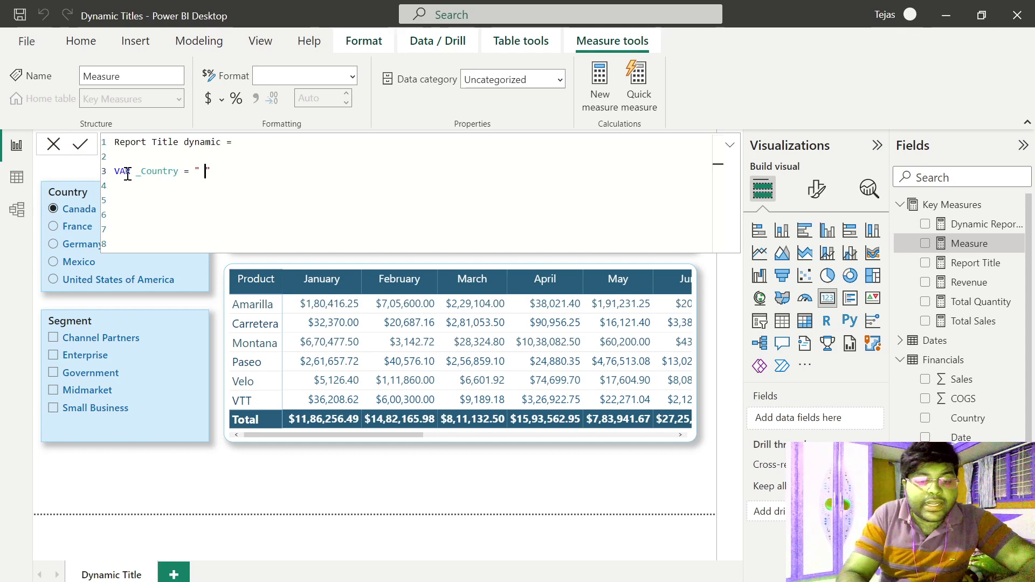
text(countr)
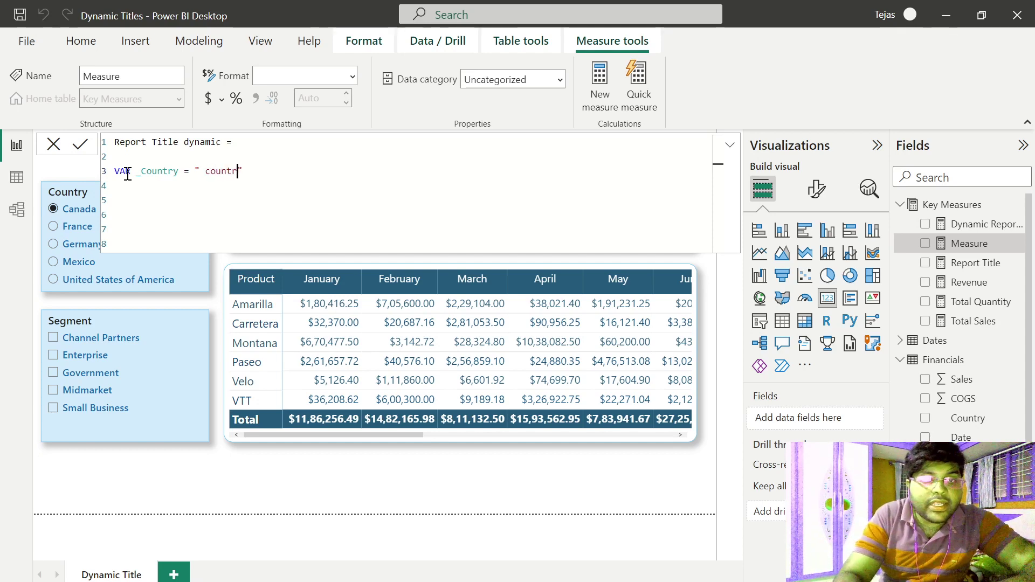
text(y)
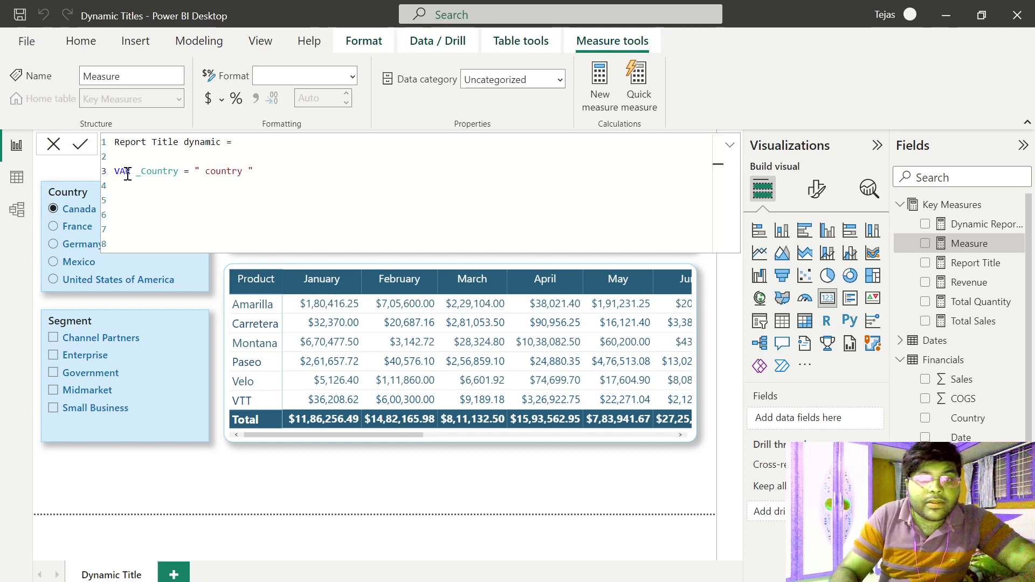
click(210, 170)
key(Delete)
text(C)
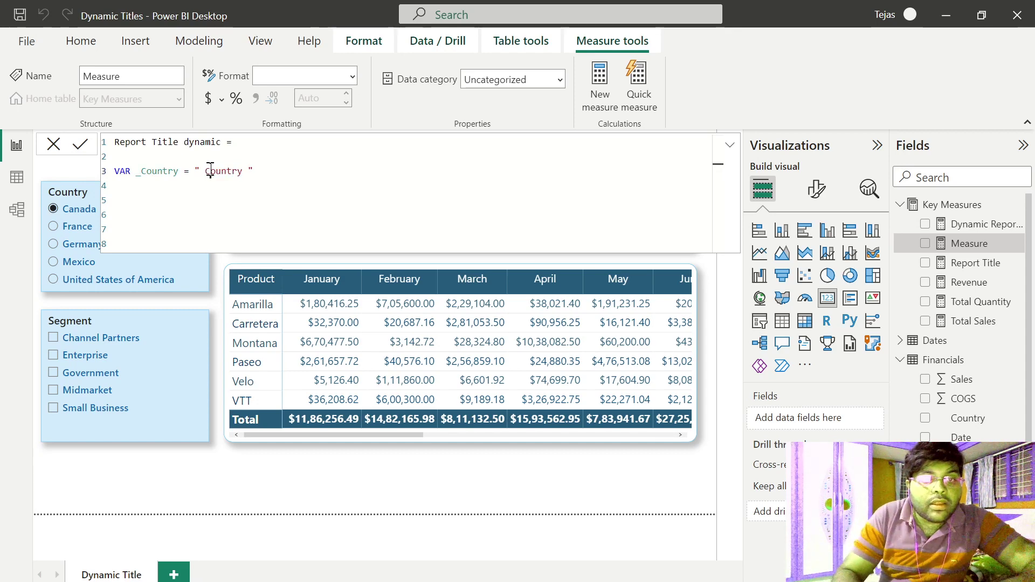
click(245, 172)
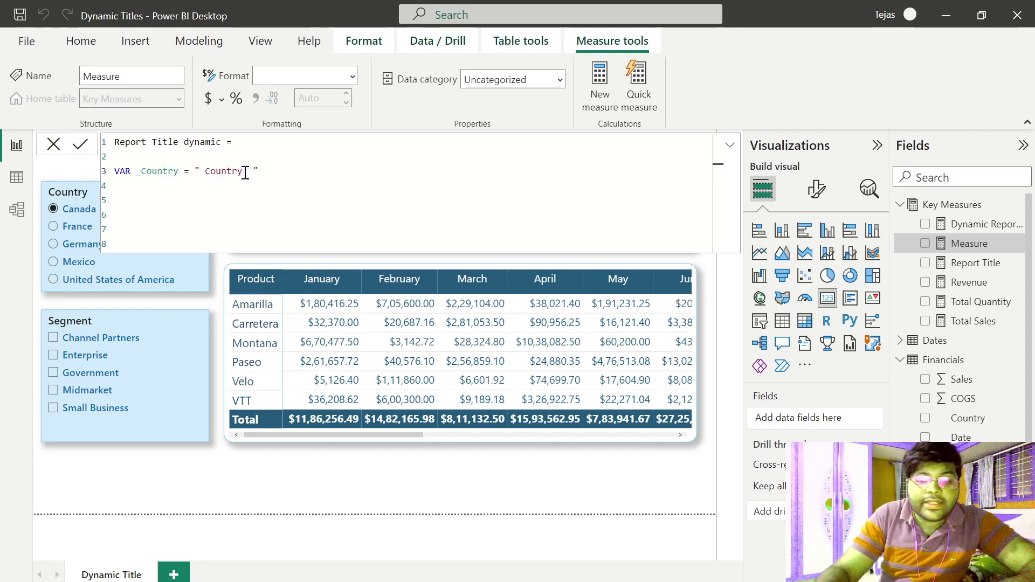
text(:)
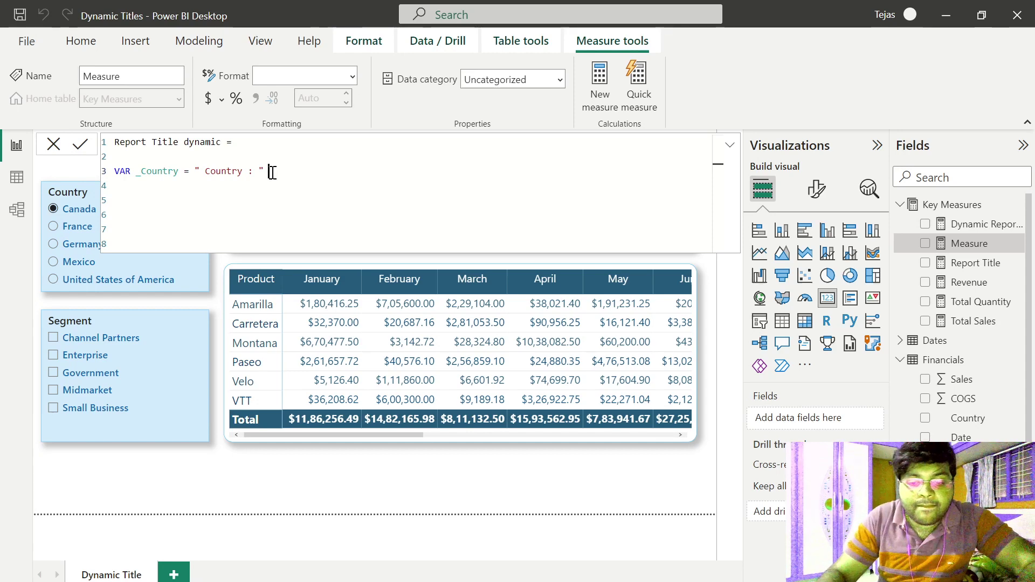
Append & SELECTEDVALUE(Financials[Country]) to the _Country variable and start a new line
text(&)
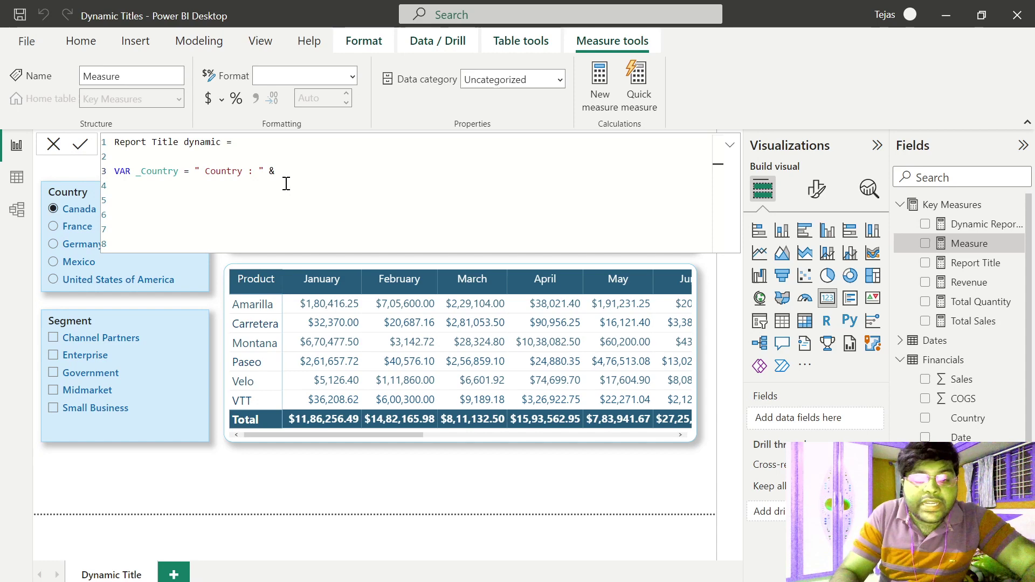
text(fina)
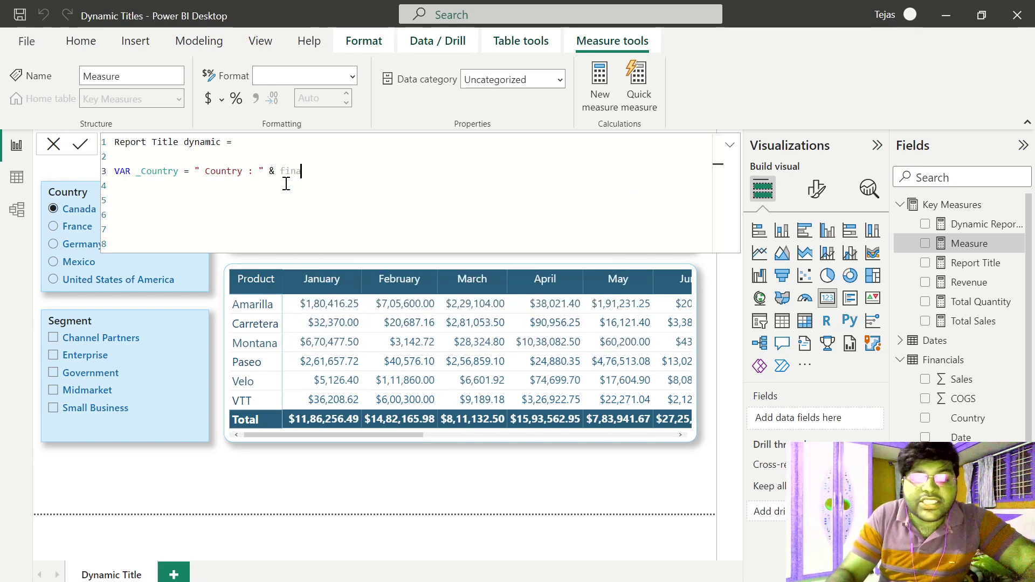
key(BackSpace)
key(BackSpace)
key(BackSpace)
key(BackSpace)
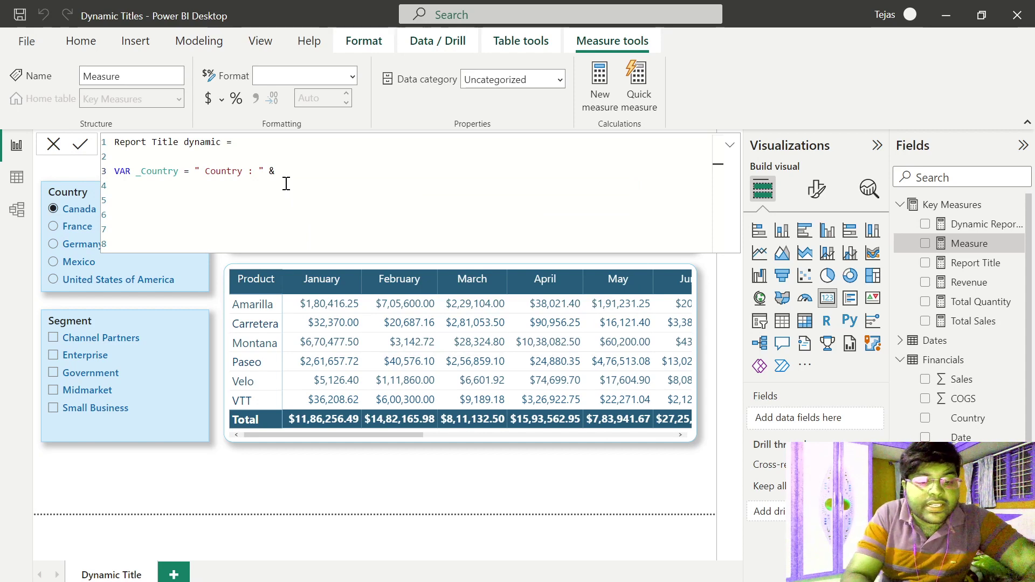
text(sele)
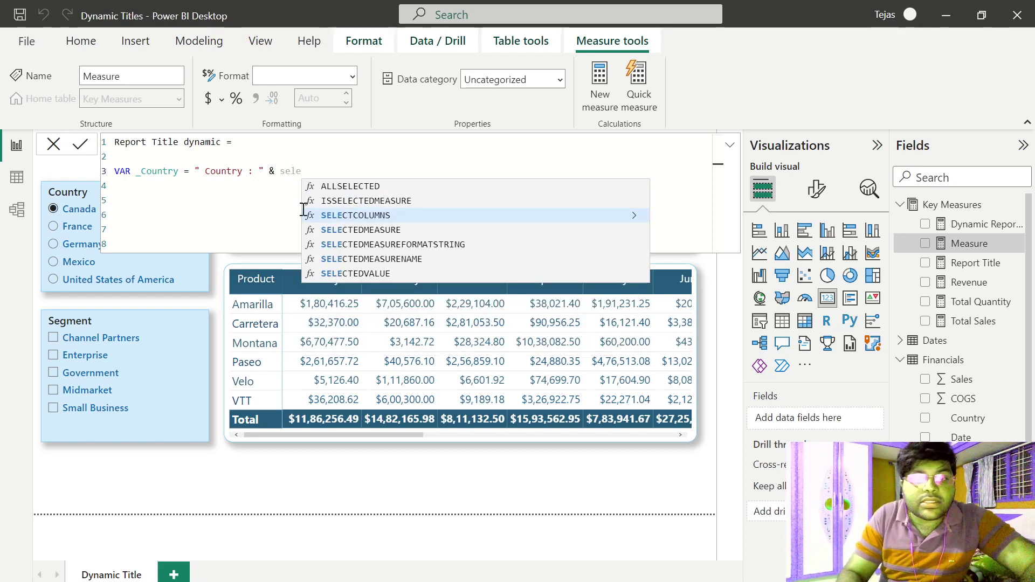
click(349, 274)
text(fi)
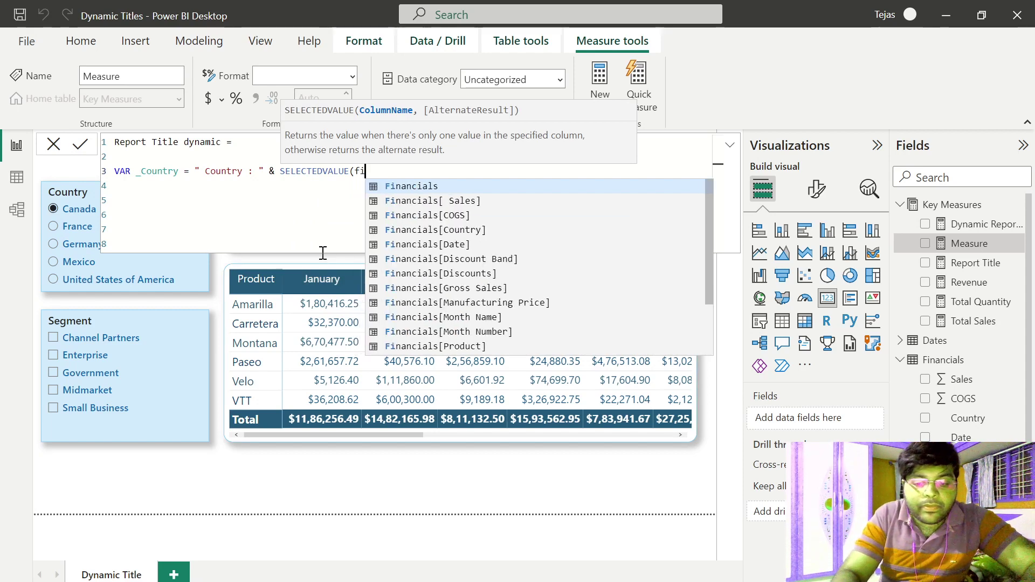
text(na)
key(Tab)
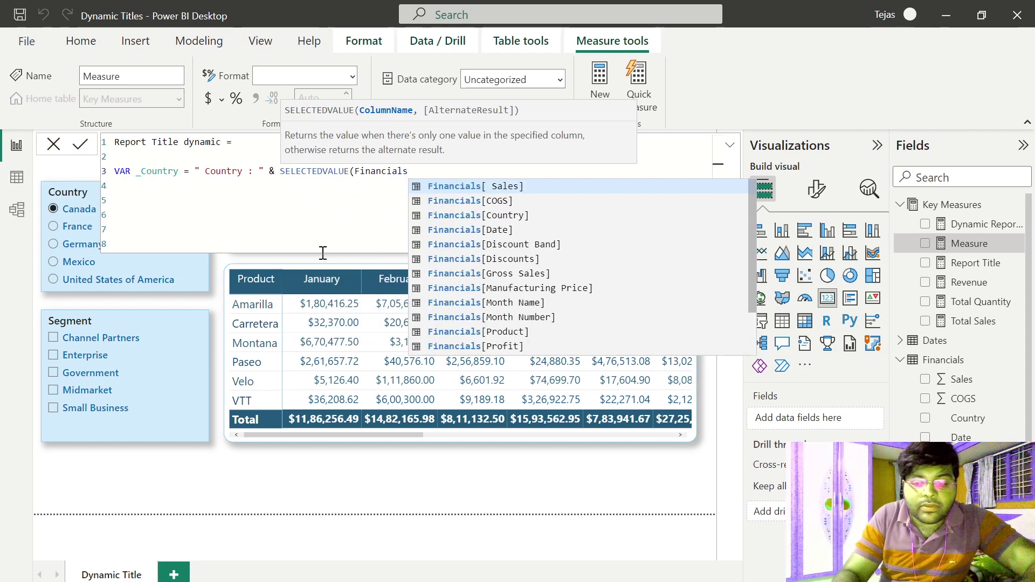
text([co)
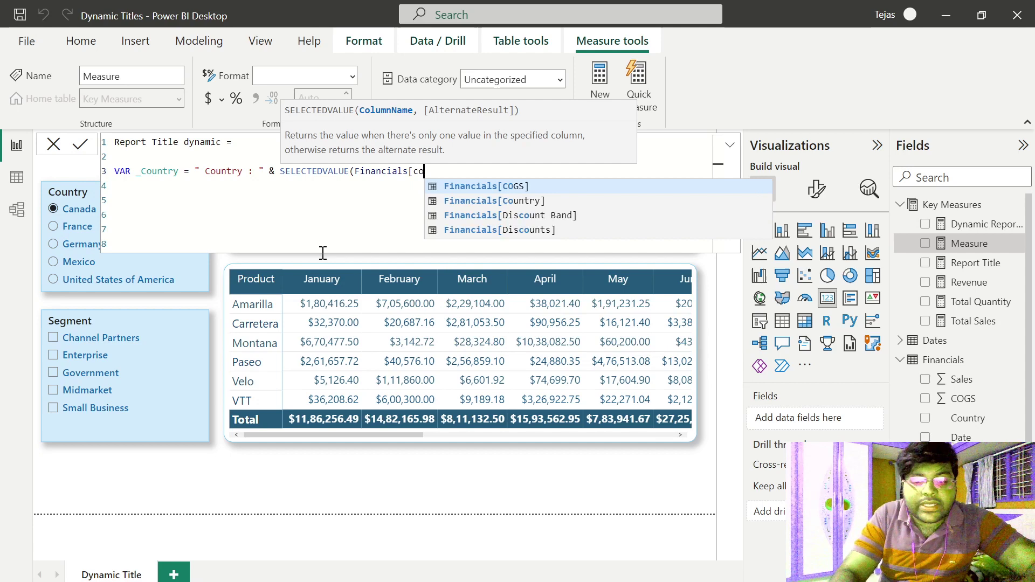
text(u)
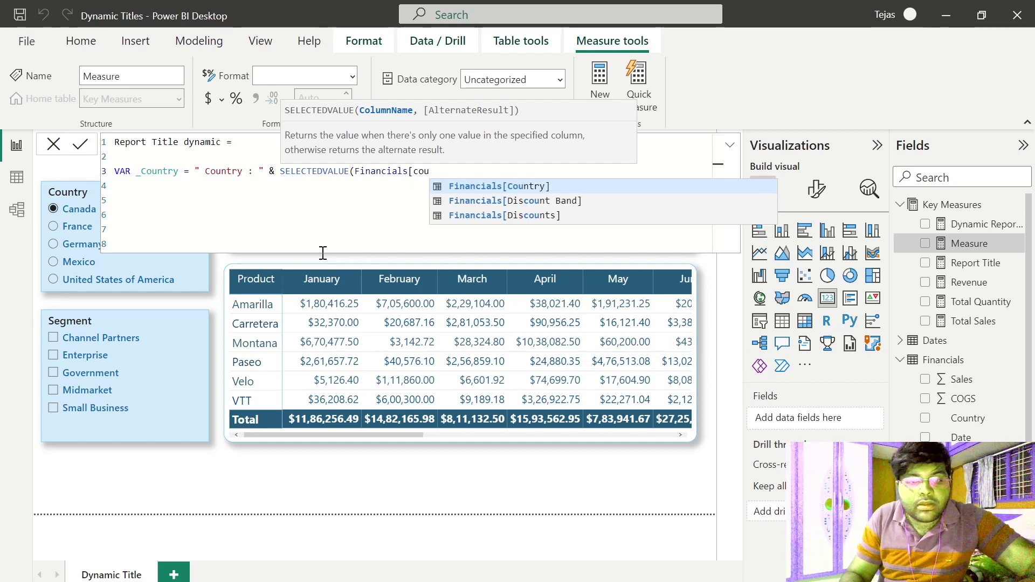
key(Tab)
text())
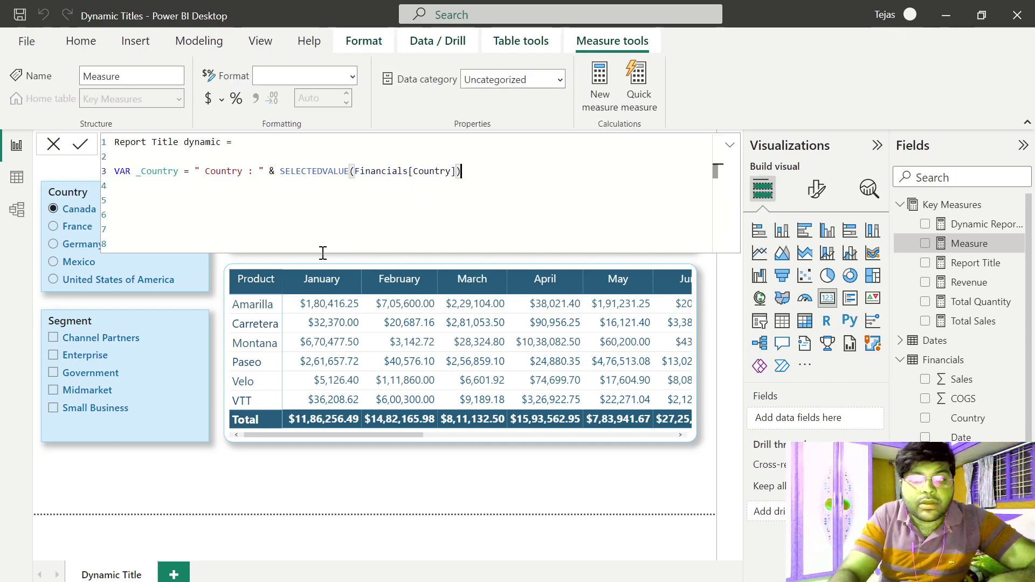
key(shift+Return)
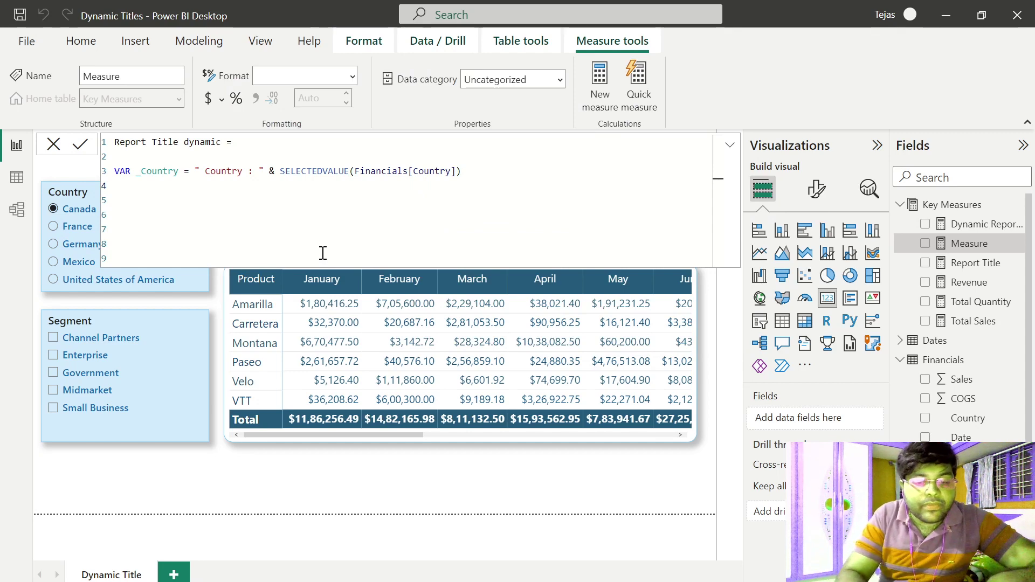
Add VAR _Segment = " Segment : " & SELECTEDVALUE(Financials[Segment]) to the measure
text(VAR )
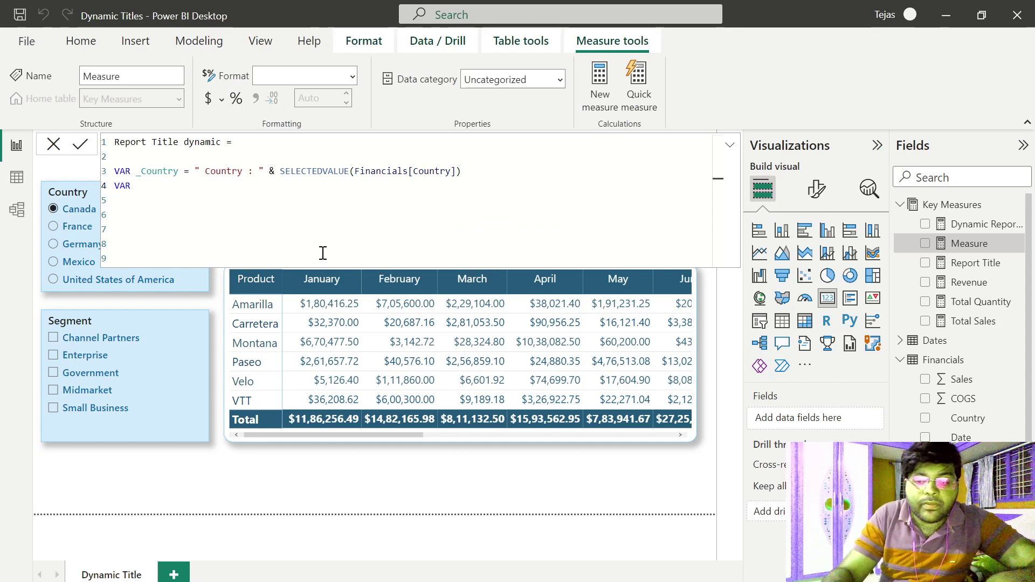
text(_Segment)
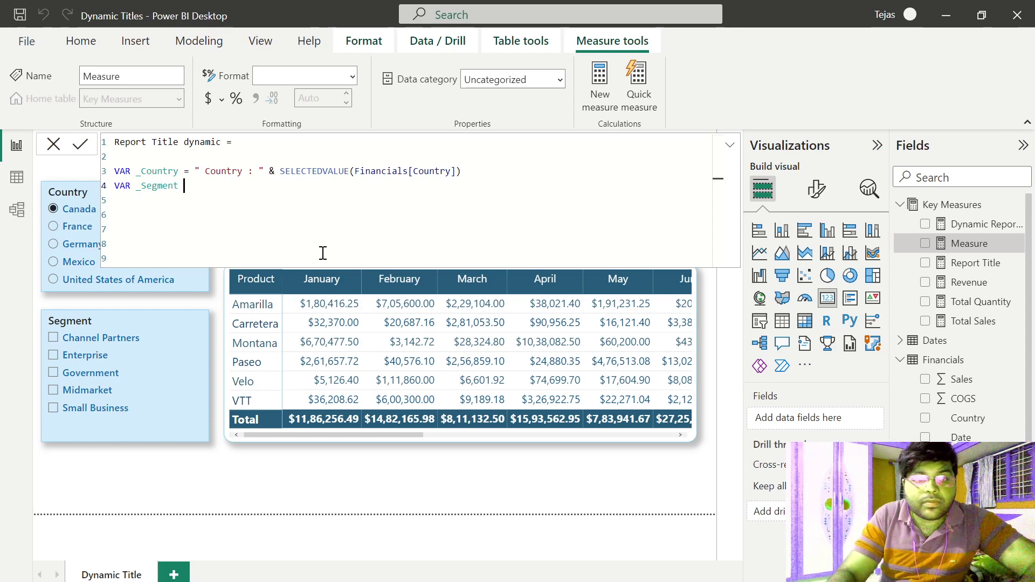
text( = "")
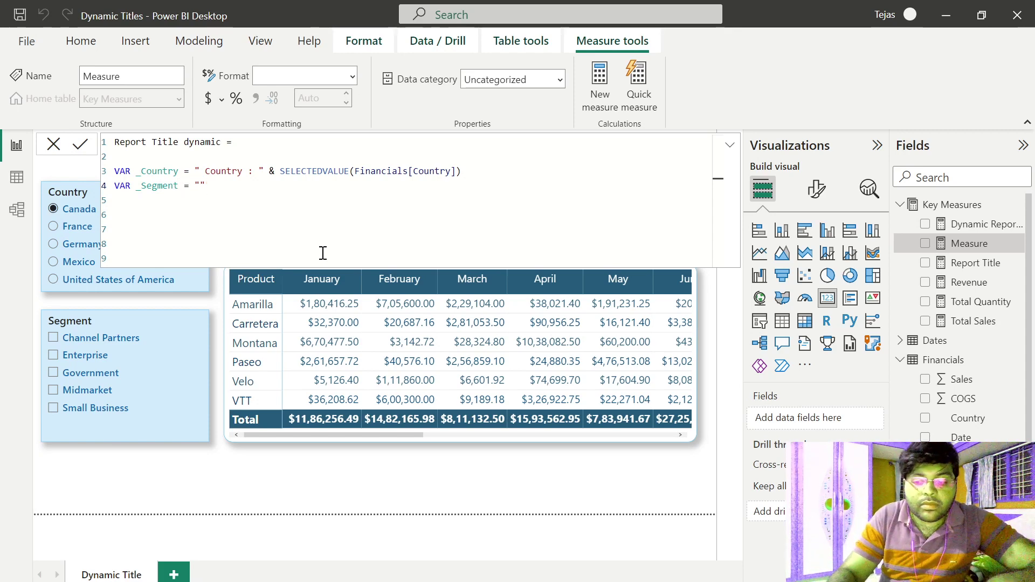
text( Segmen)
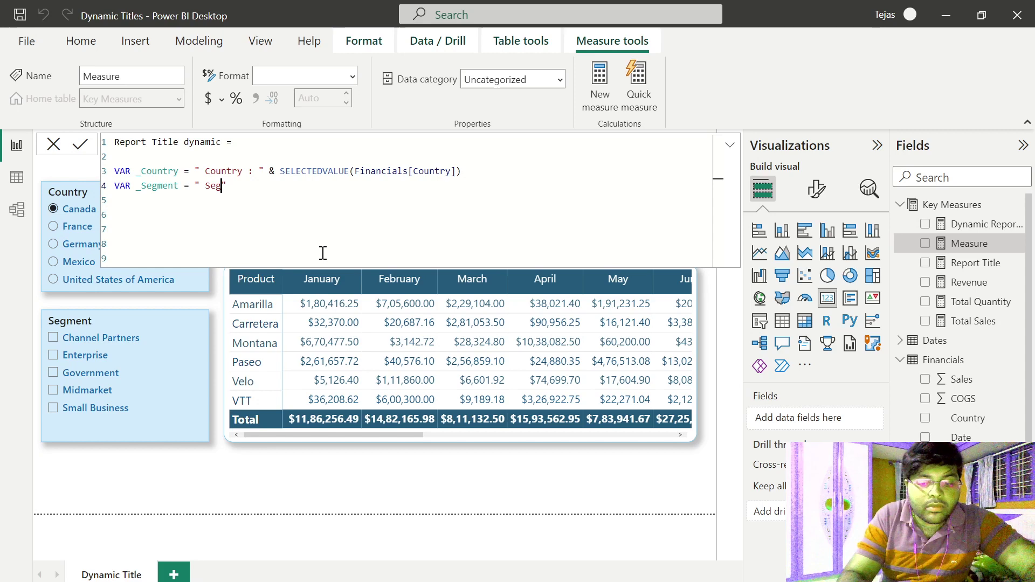
text(t : )
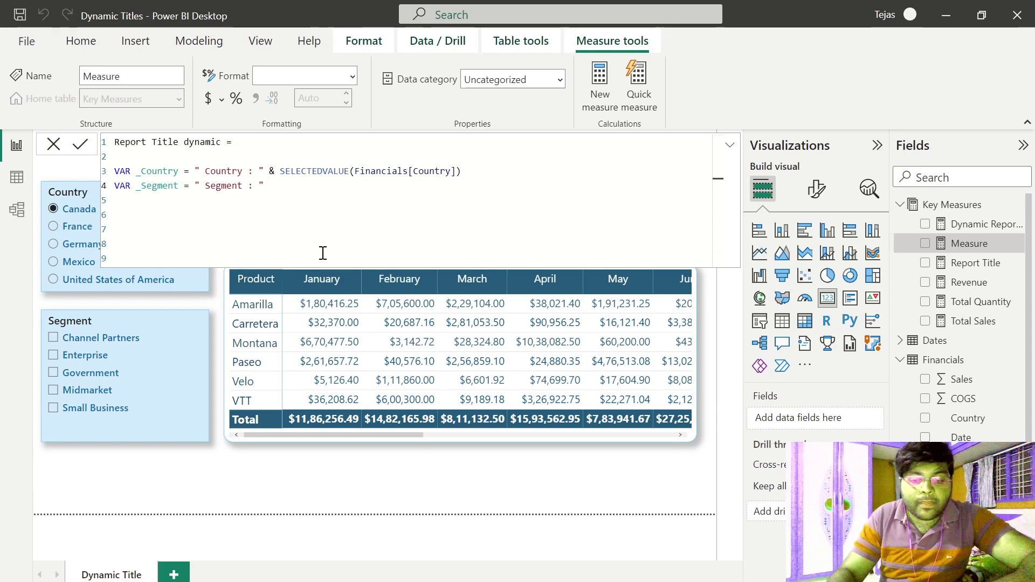
text( &)
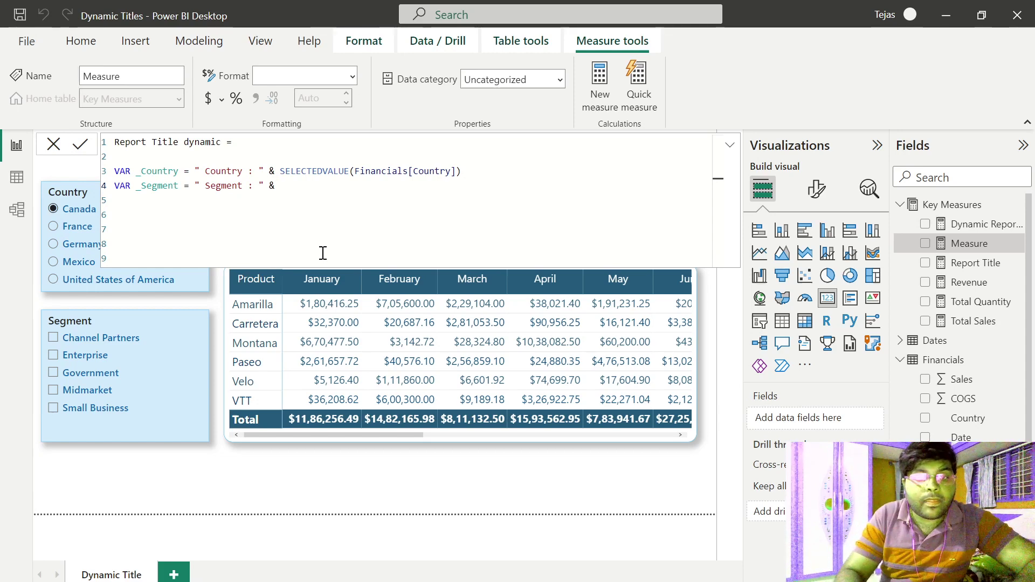
text(SEL)
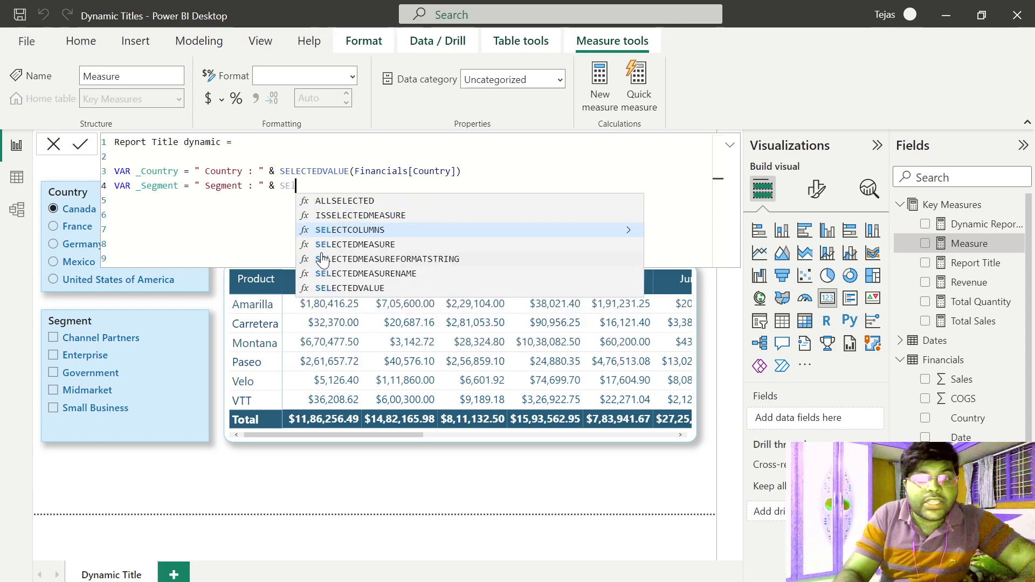
key(Down)
key(Down)
key(Down)
key(Down)
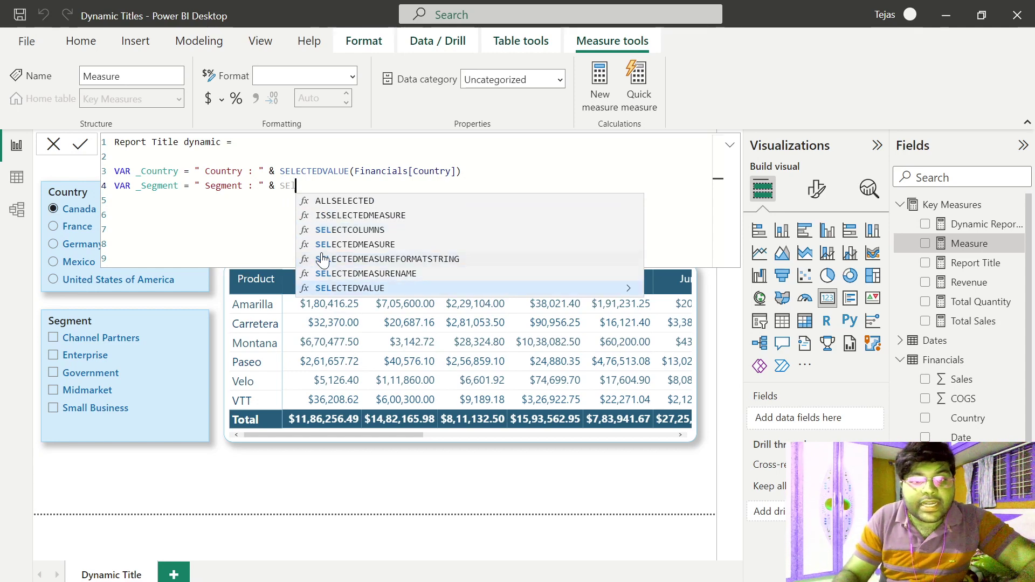
key(Tab)
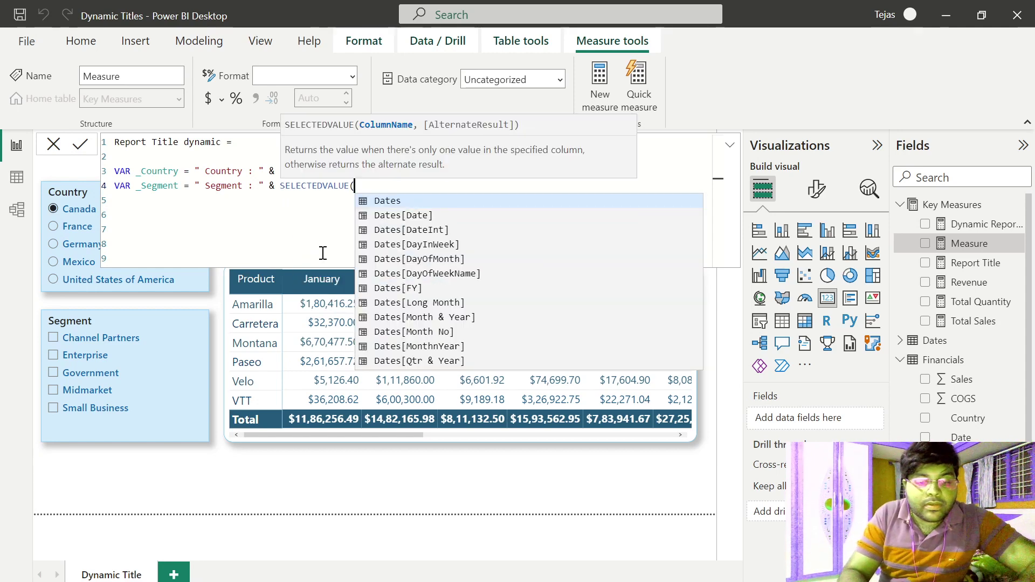
text(segme)
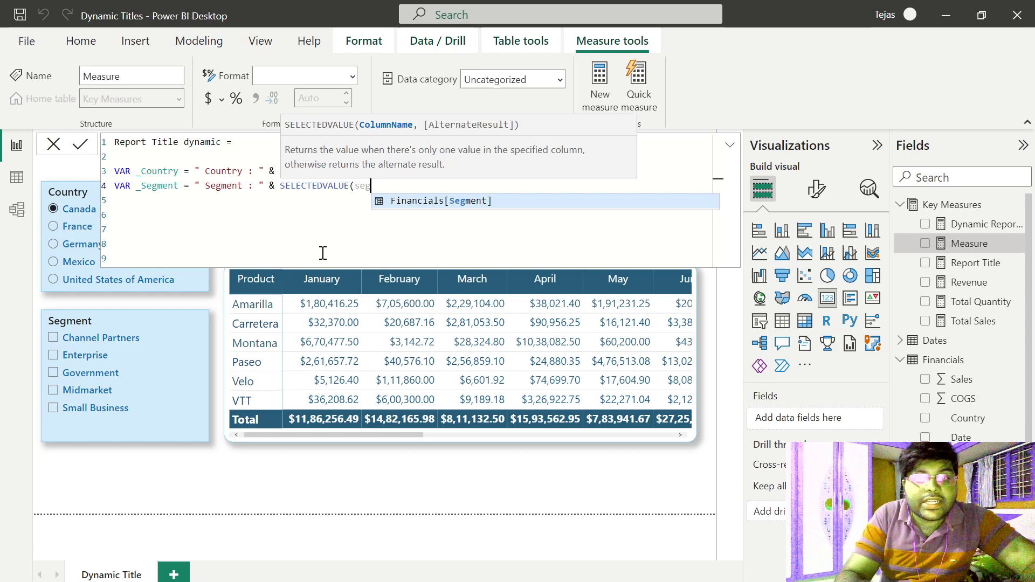
key(Tab)
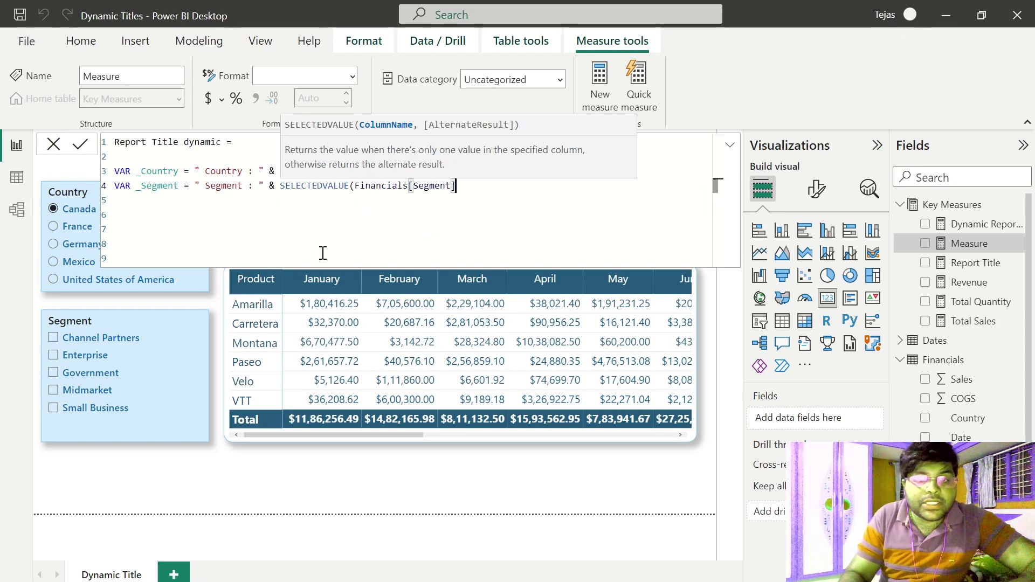
text())
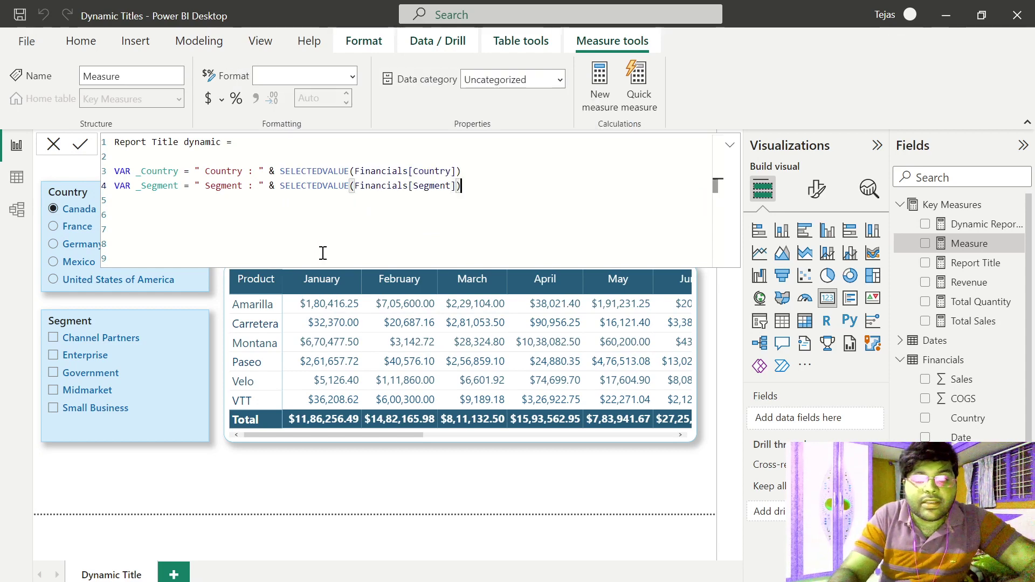
key(Return)
key(Return)
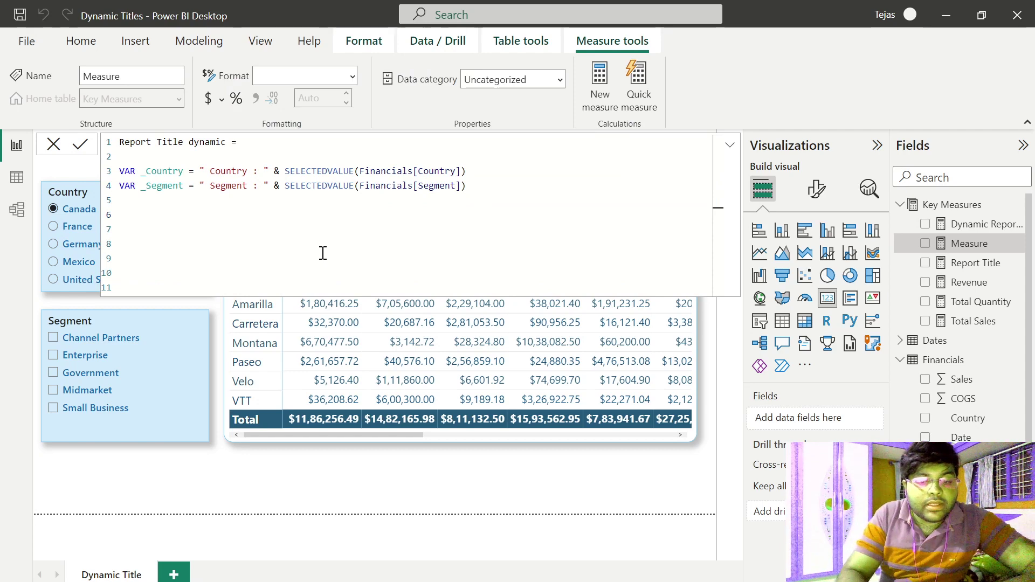
Add VAR _newline = UNICHAR(10 for the line-break character
text(VAR )
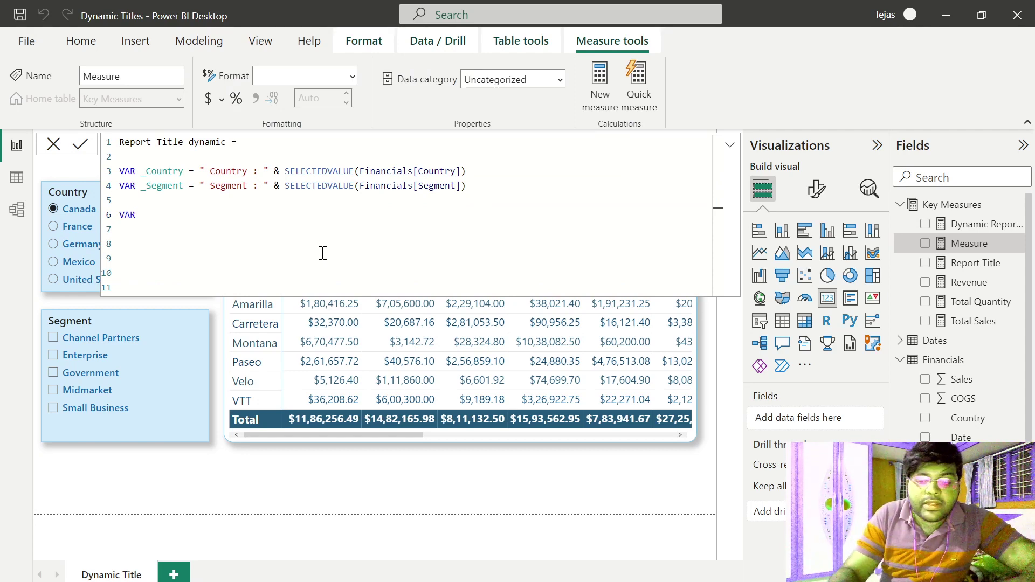
text(_ne)
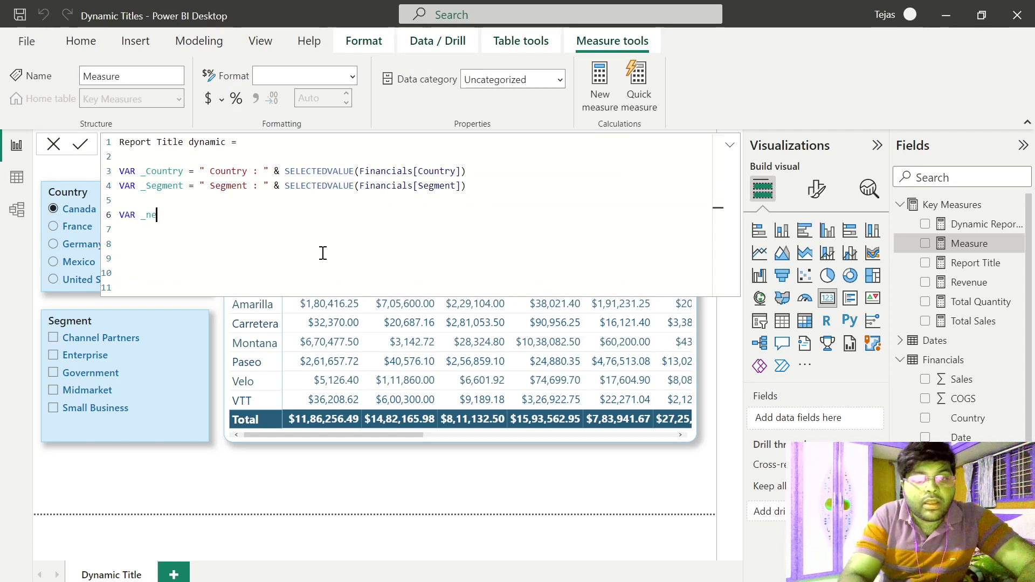
text(wline)
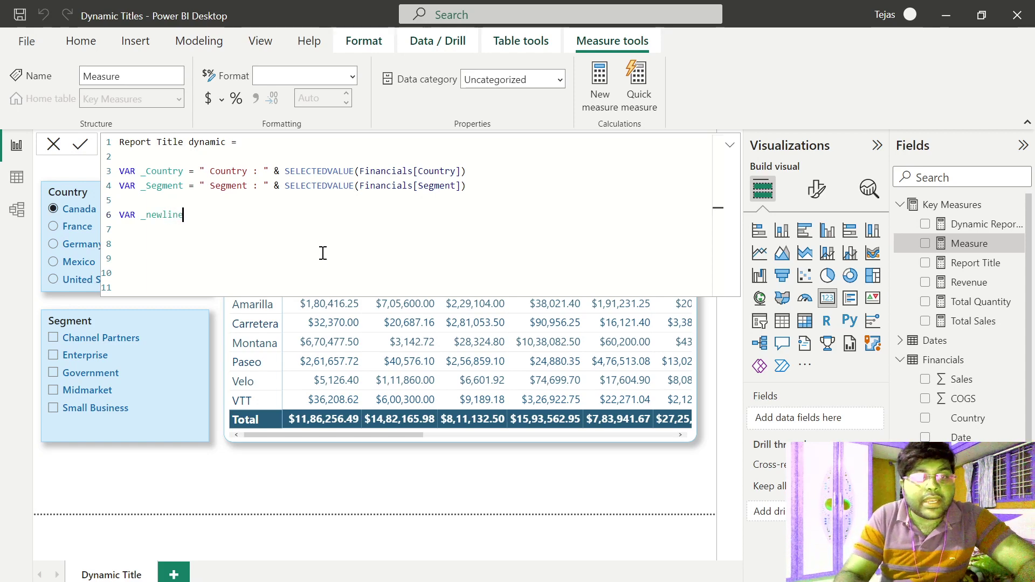
text( = )
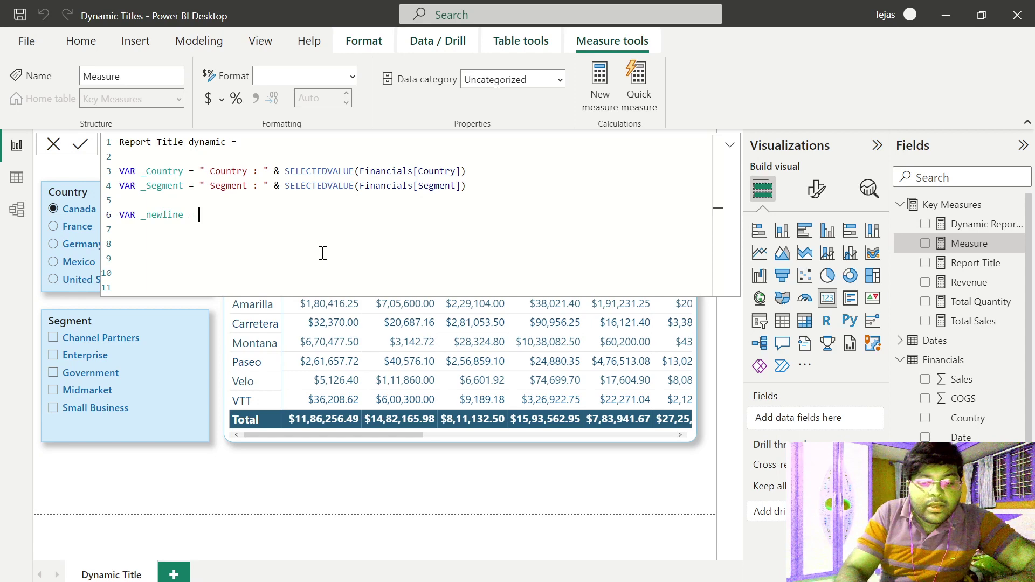
text(UNICH)
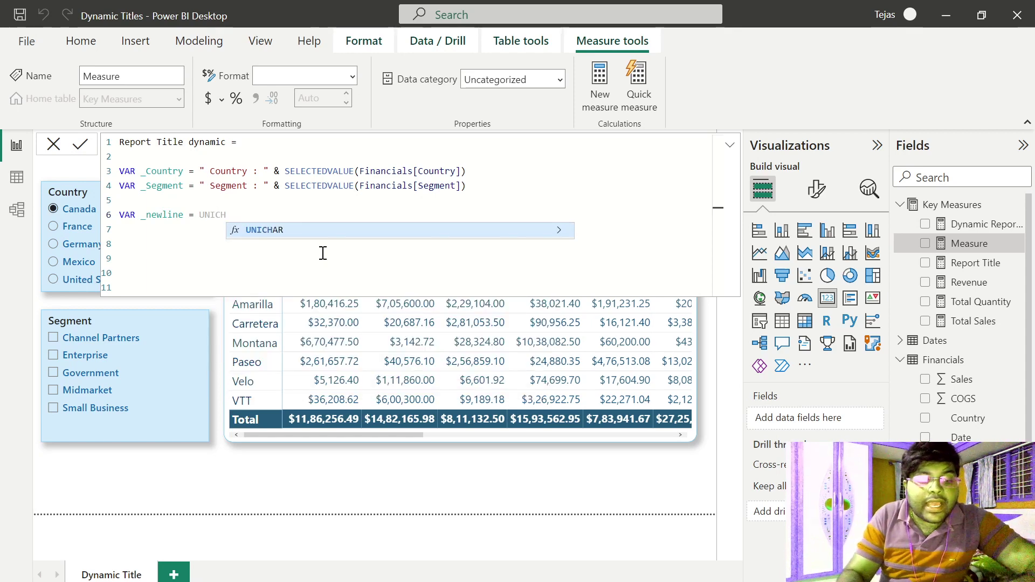
key(Tab)
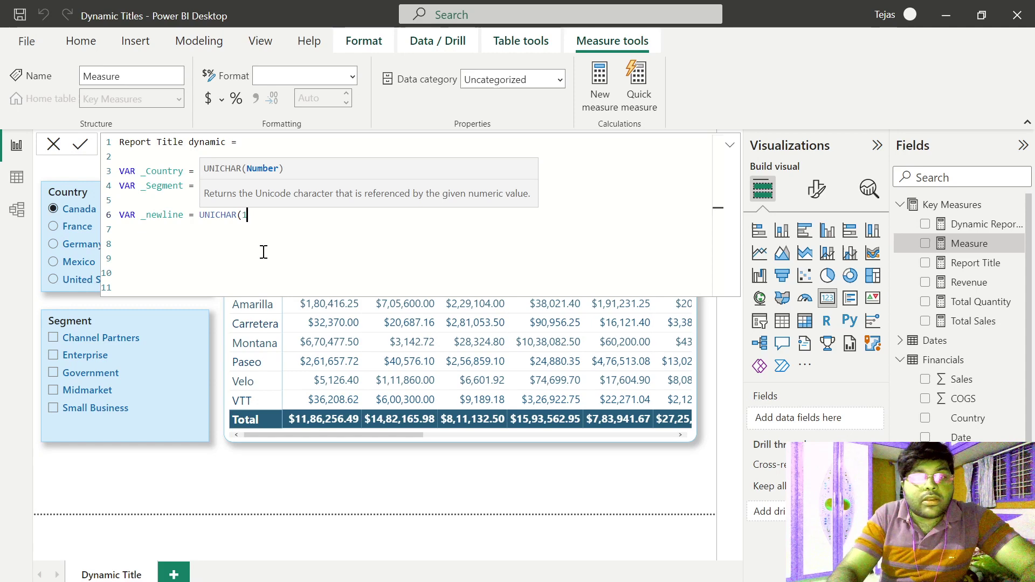
text(10)
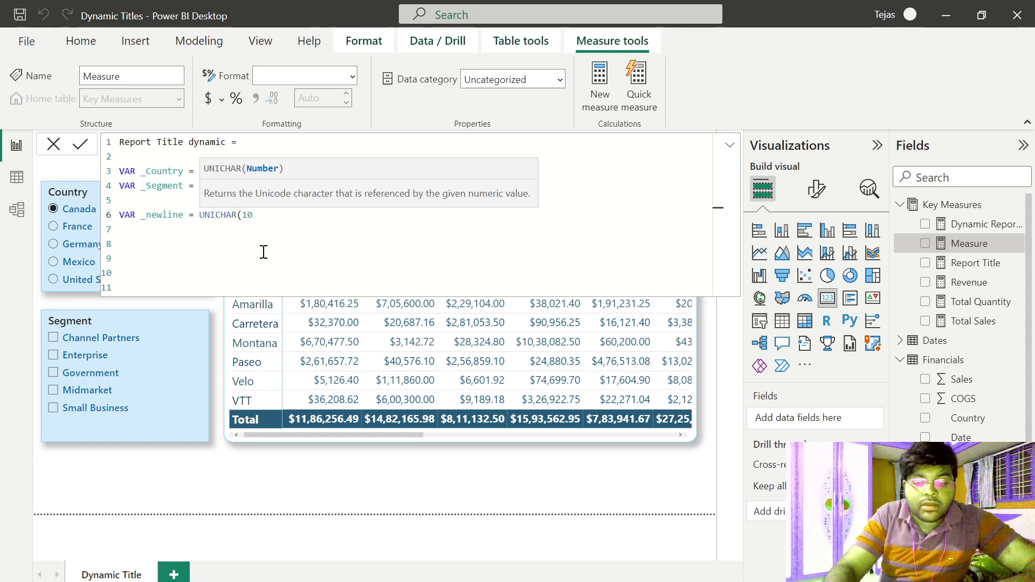
text())
Add VAR _Result = _Country & _newline & _Segment on a new line
key(Return)
key(Return)
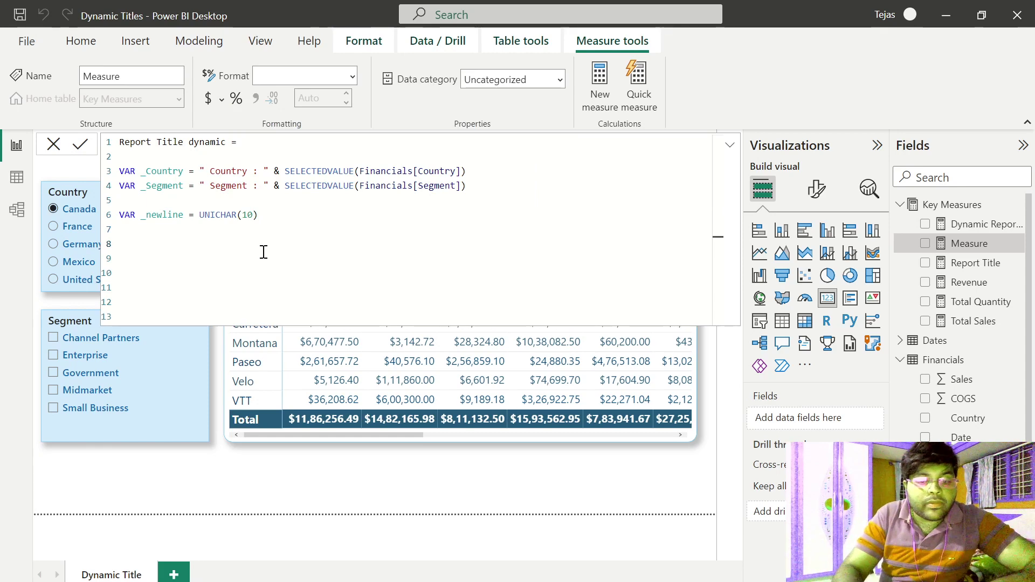
text(VAR )
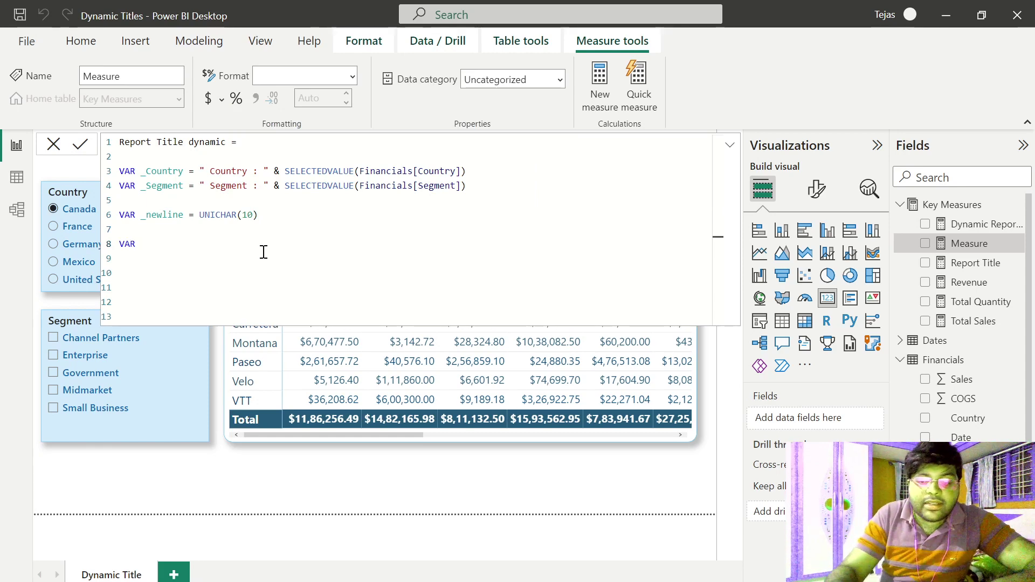
text(_Result)
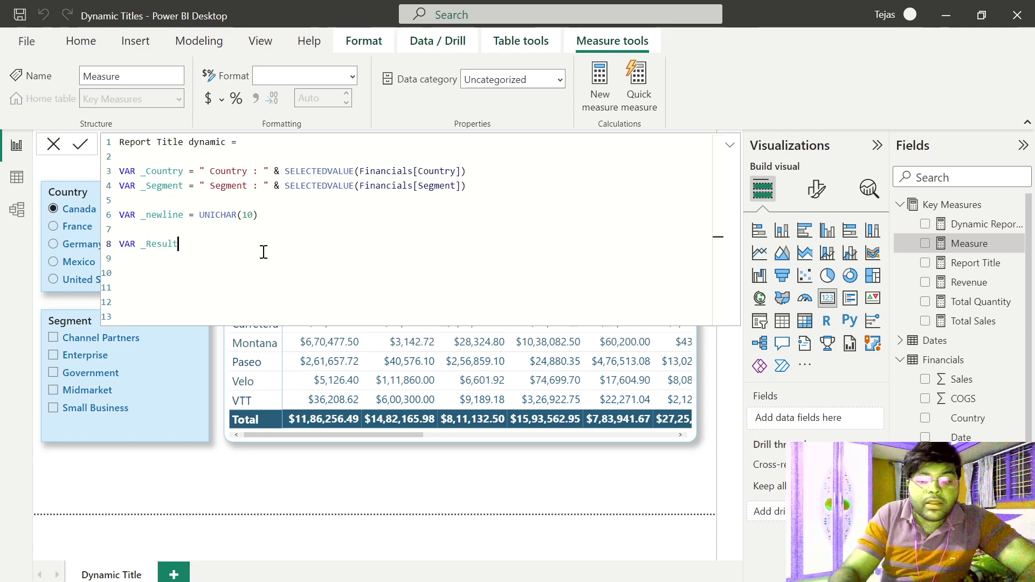
text( = )
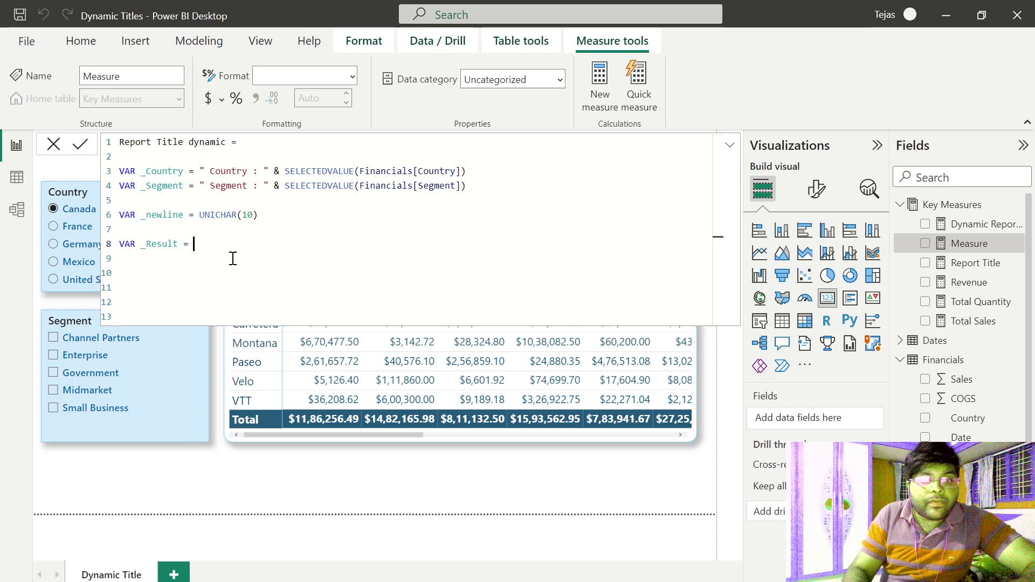
text(_cou)
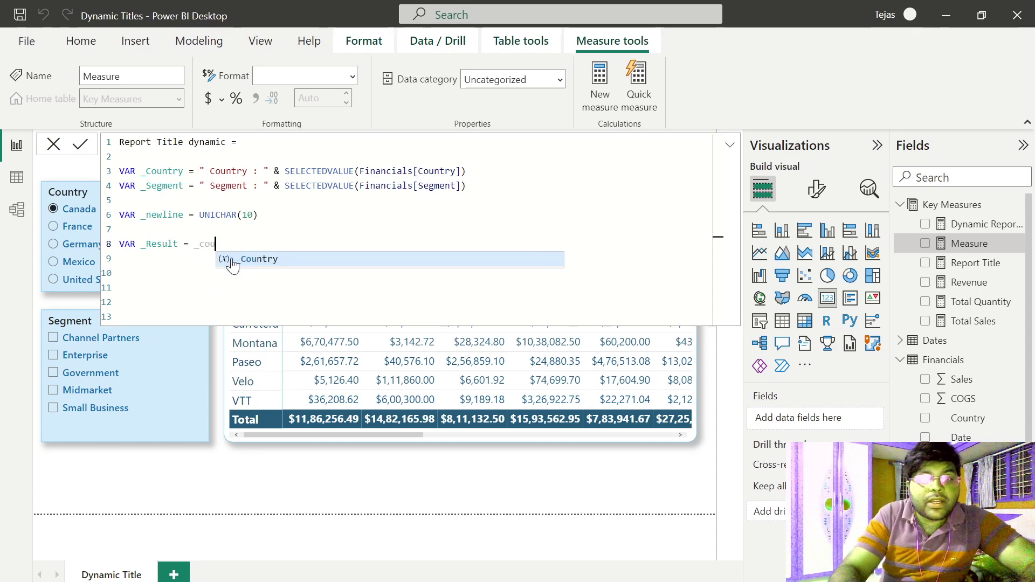
click(233, 260)
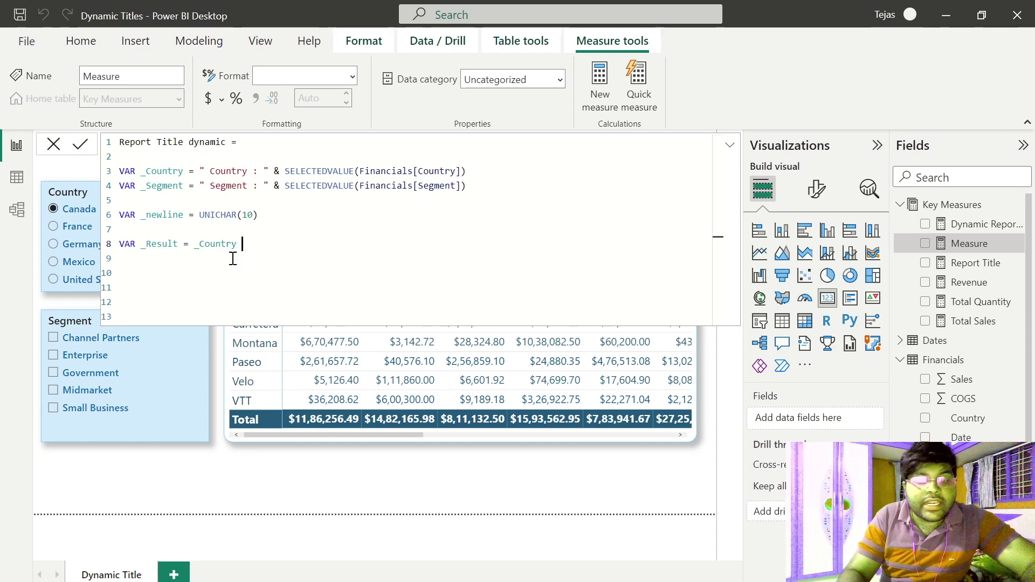
text(& )
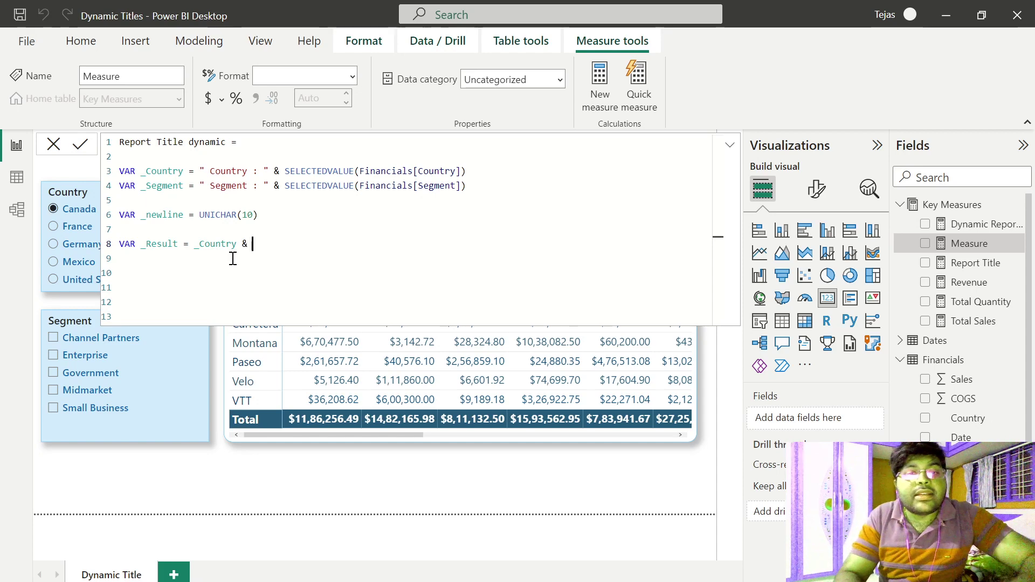
text(_)
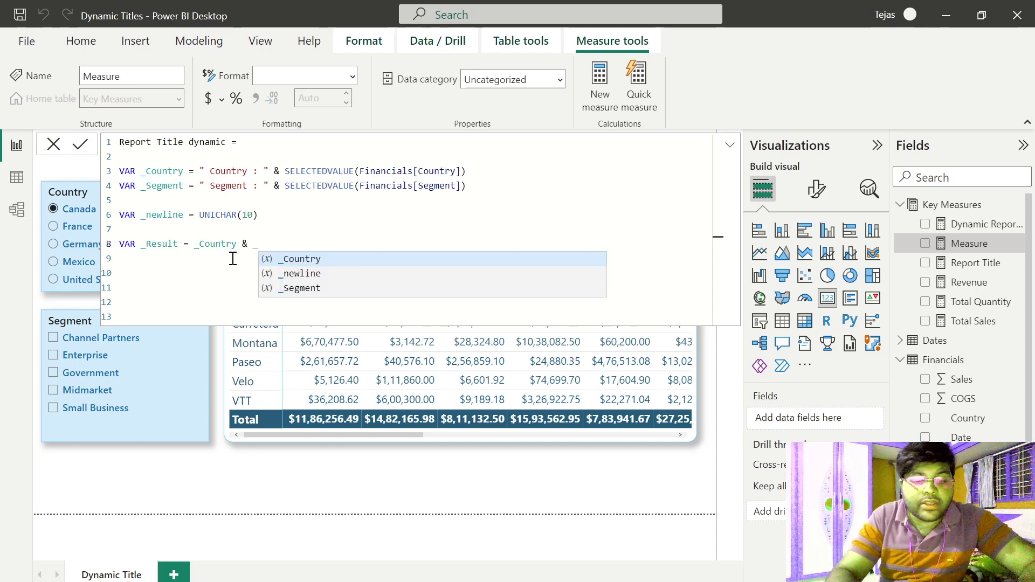
text(newline)
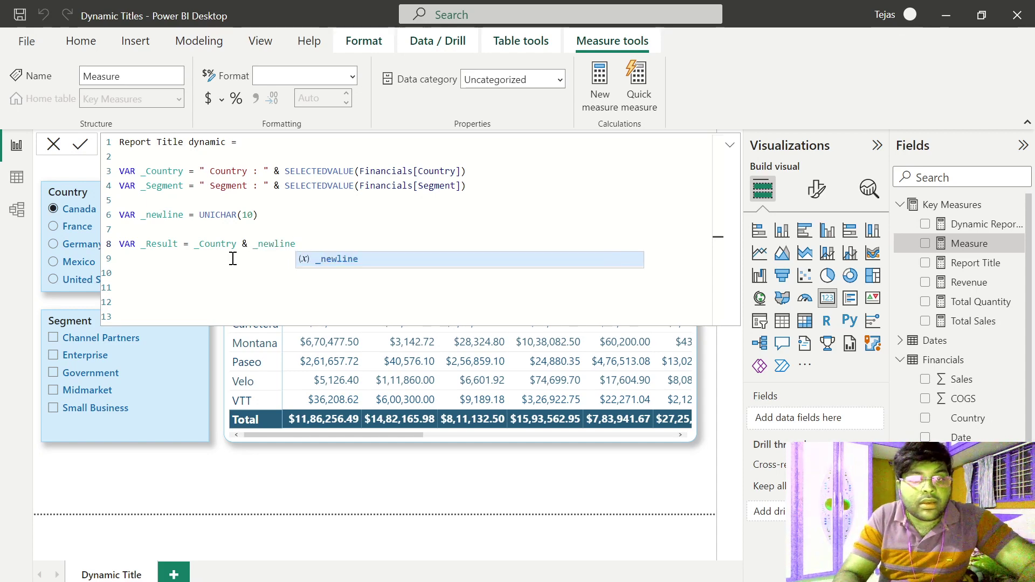
key(Escape)
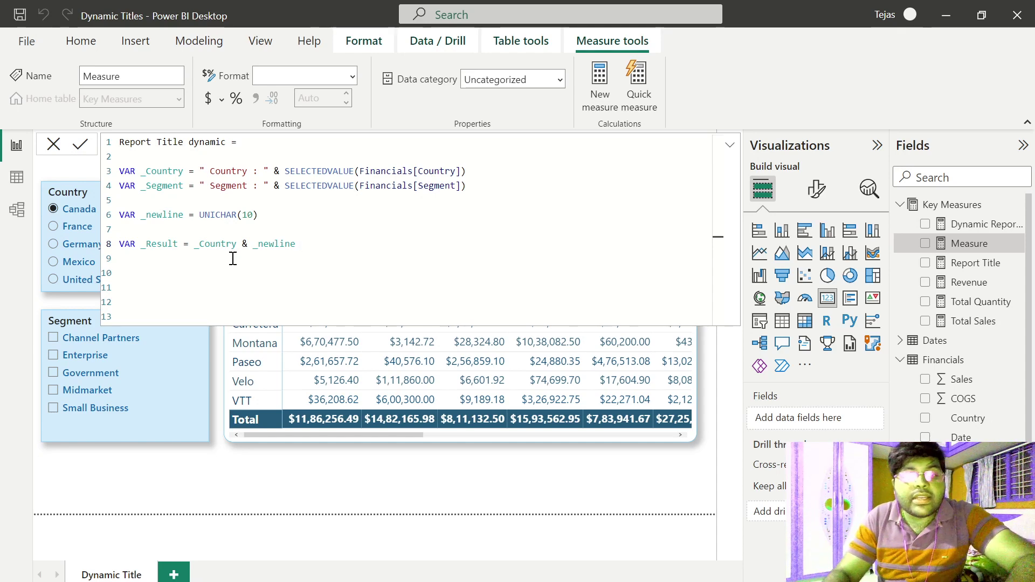
text(& )
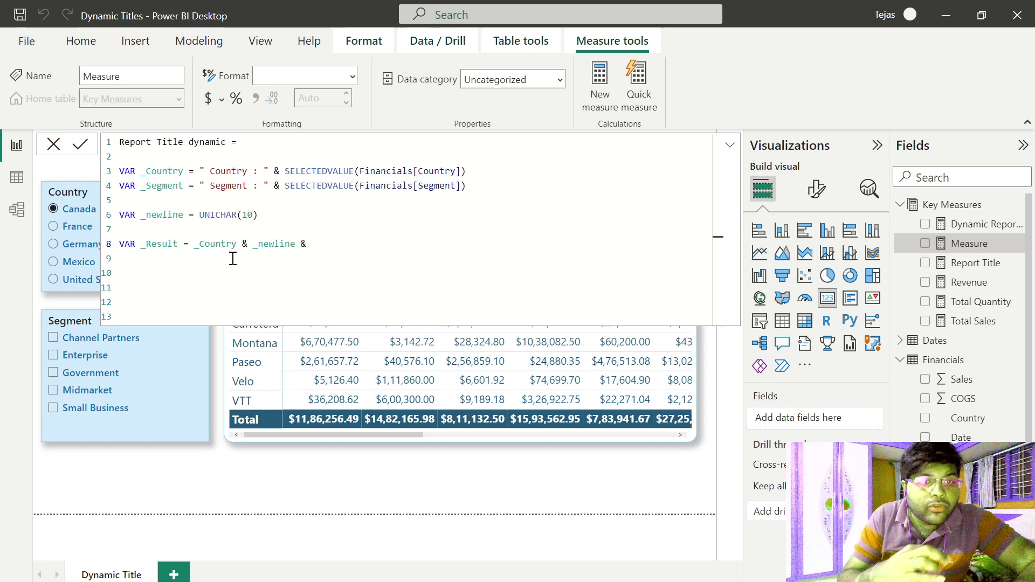
text(_)
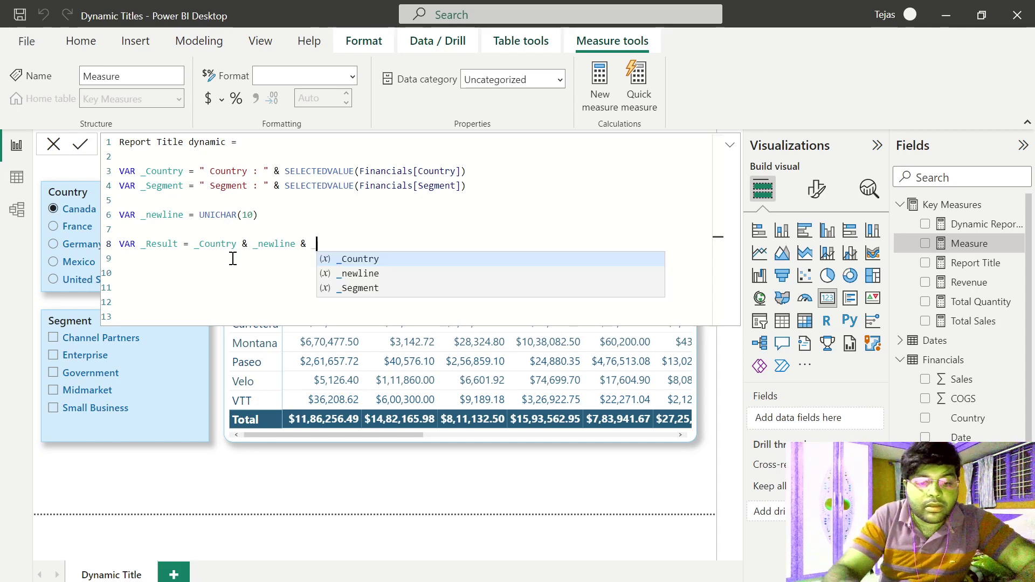
text(seg)
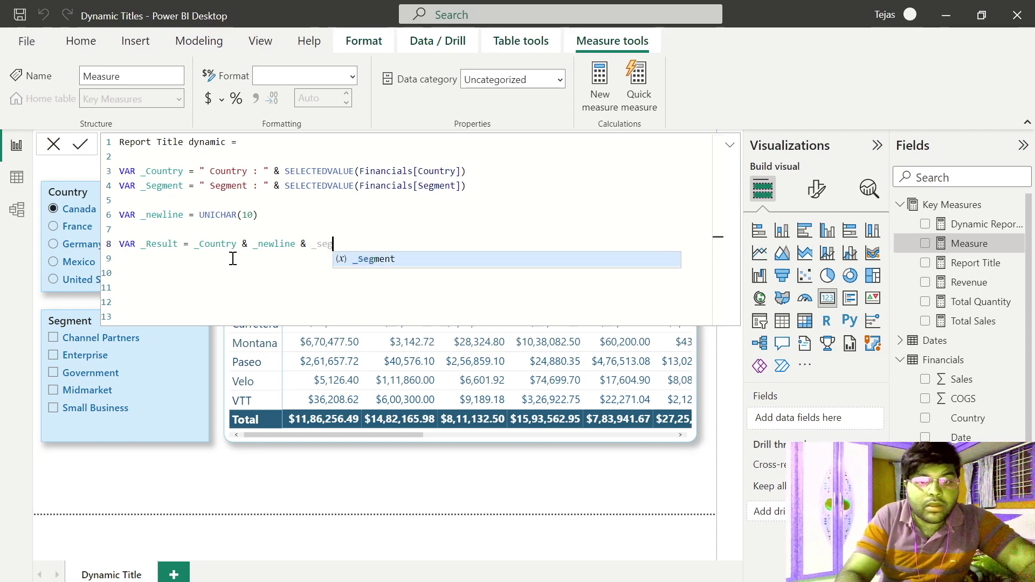
key(Tab)
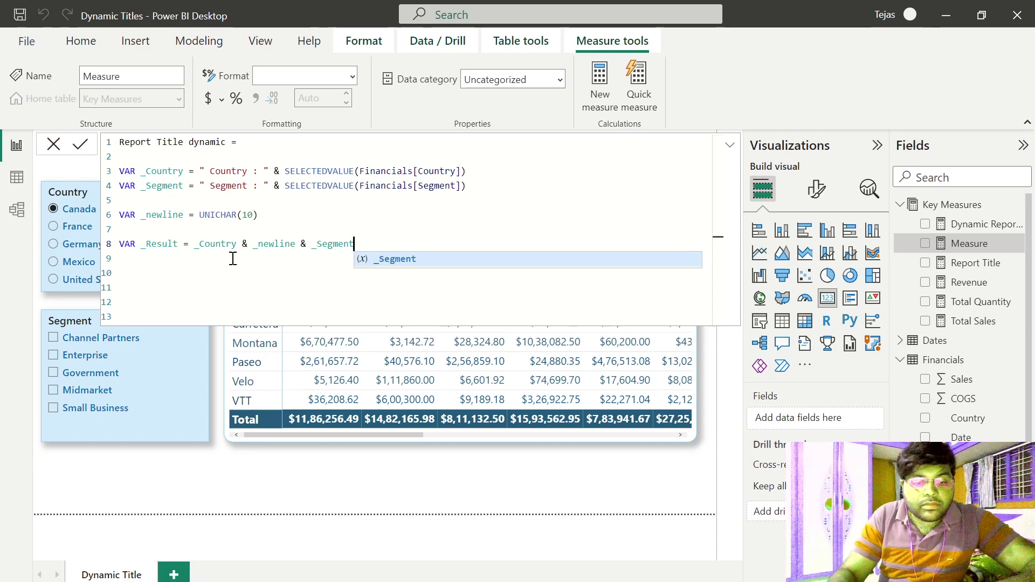
key(shift+Return)
key(shift+Return)
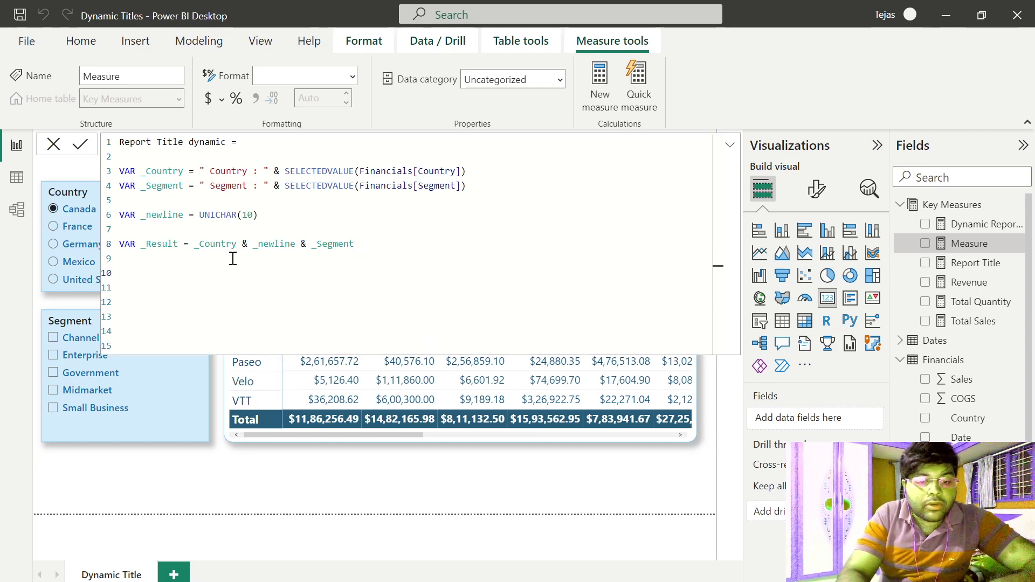
End the formula with RETURN _Result and commit the Report Title dynamic measure
text(RETURN)
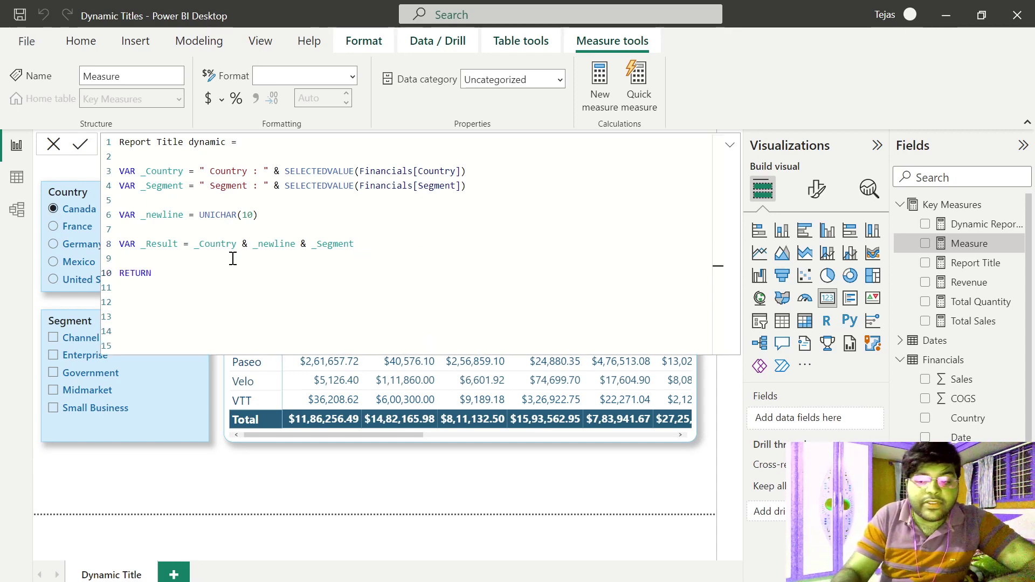
key(shift+Return)
text(_)
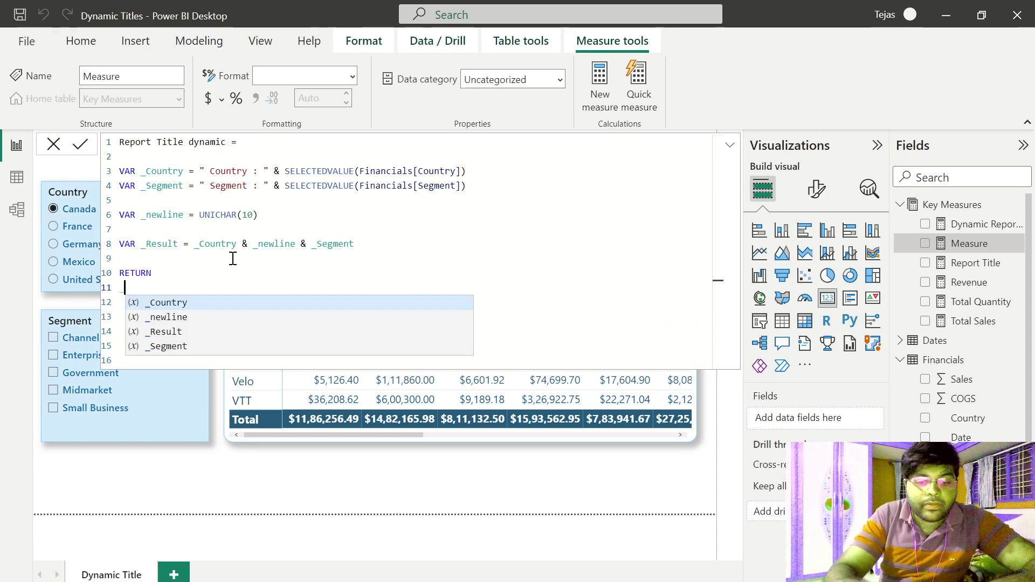
text(Result)
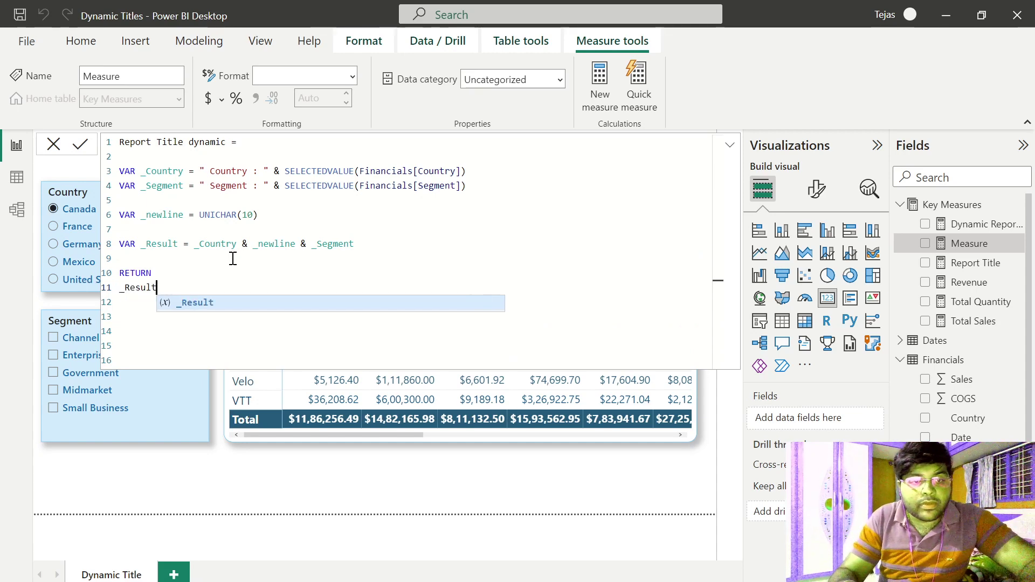
click(185, 277)
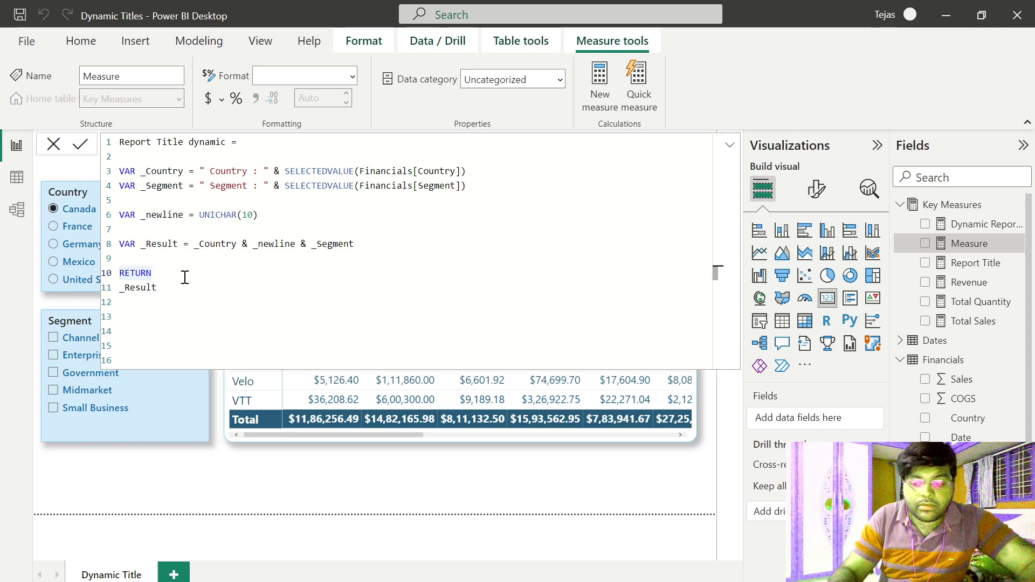
key(Return)
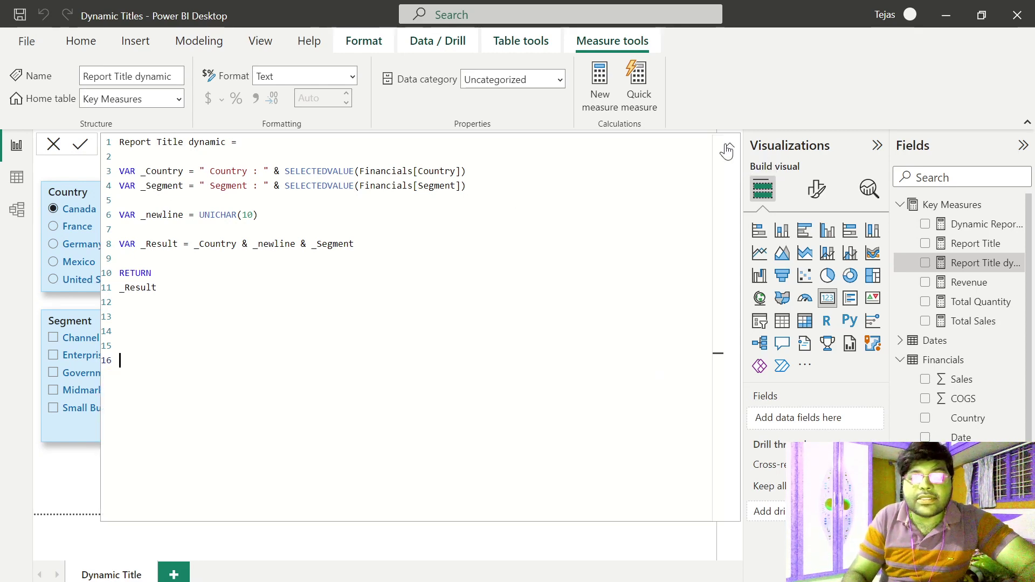
Put Report Title dynamic into the empty card, showing "Country : Canada" over "Segment :"
click(731, 148)
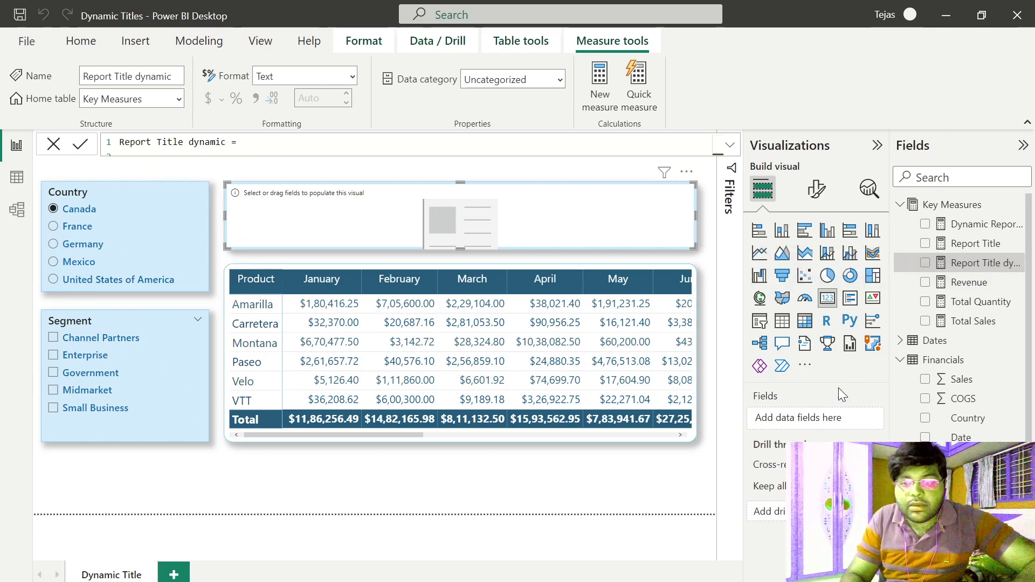
drag(928, 277, 801, 420)
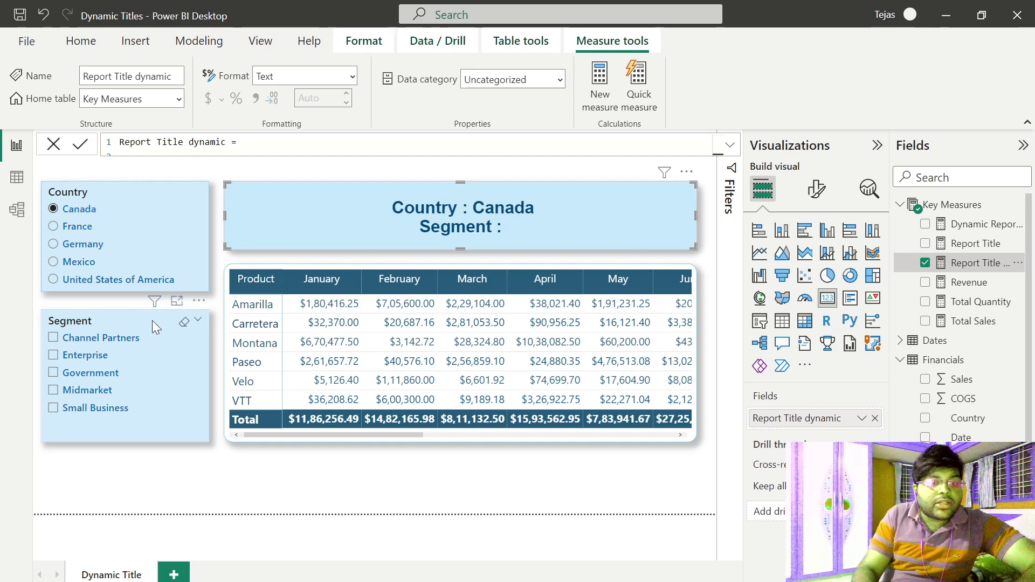
Select Channel Partners, Enterprise, Government, Midmarket, then Small Business in the Segment slicer
click(85, 344)
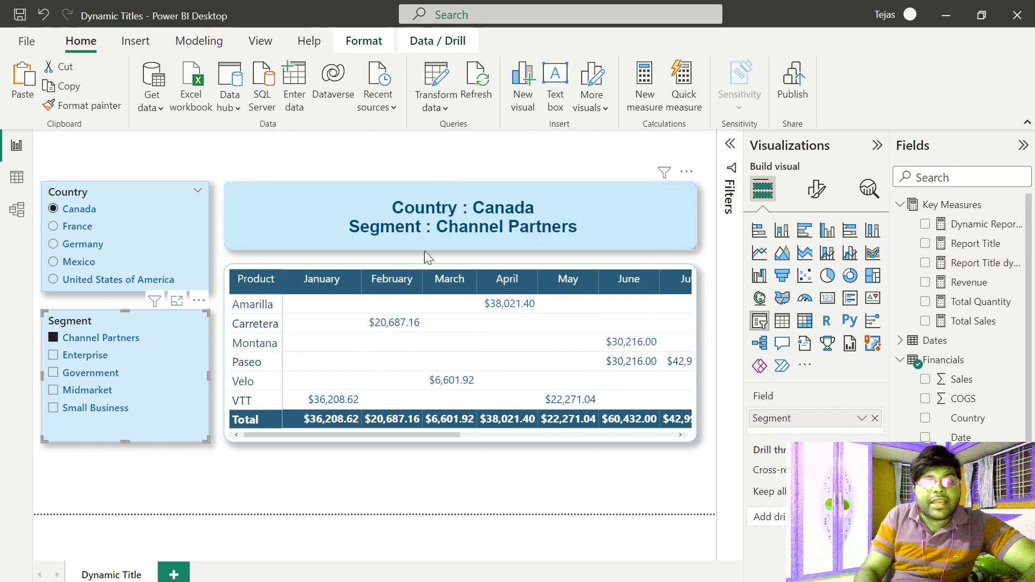
click(81, 357)
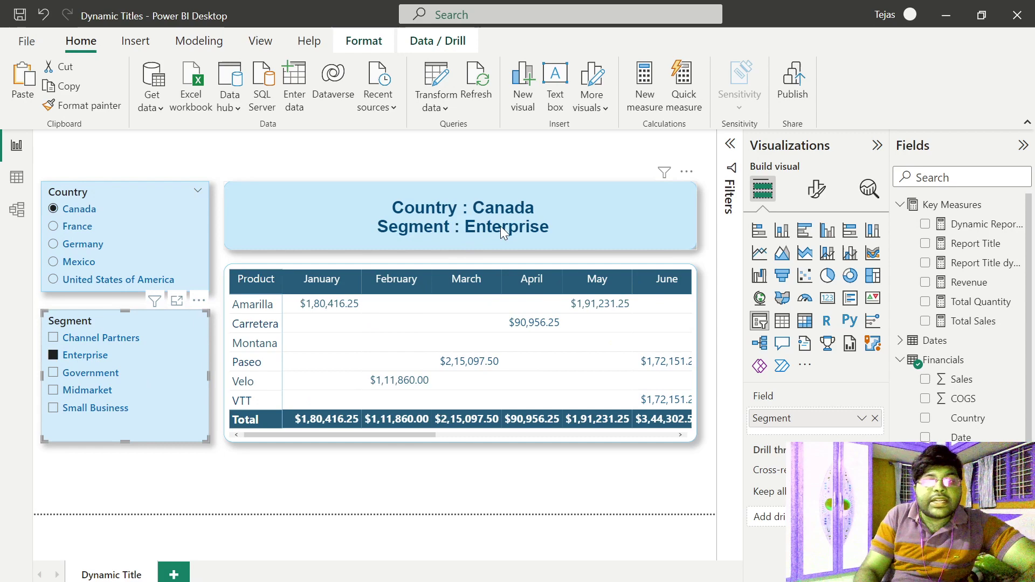
click(90, 374)
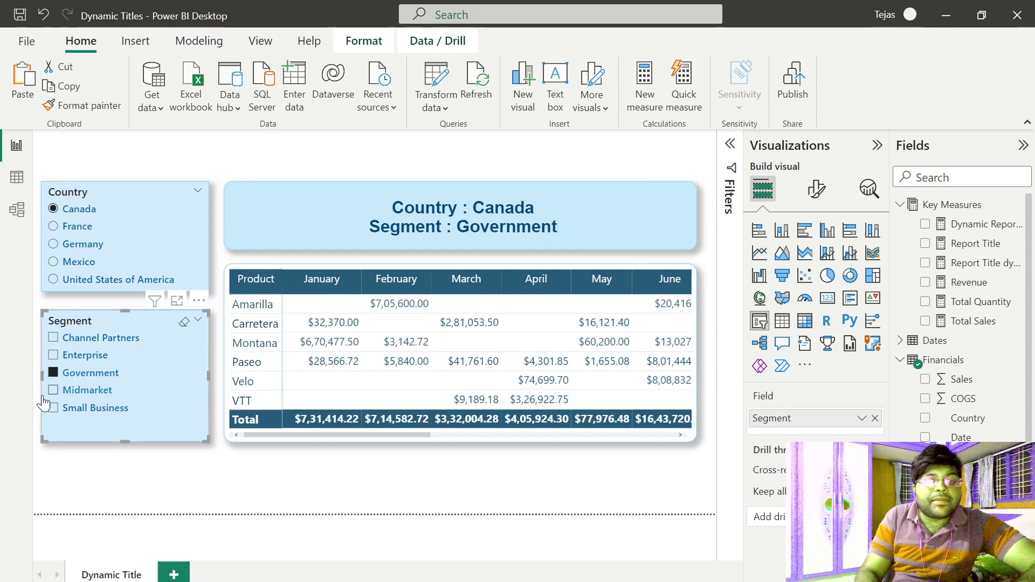
click(83, 393)
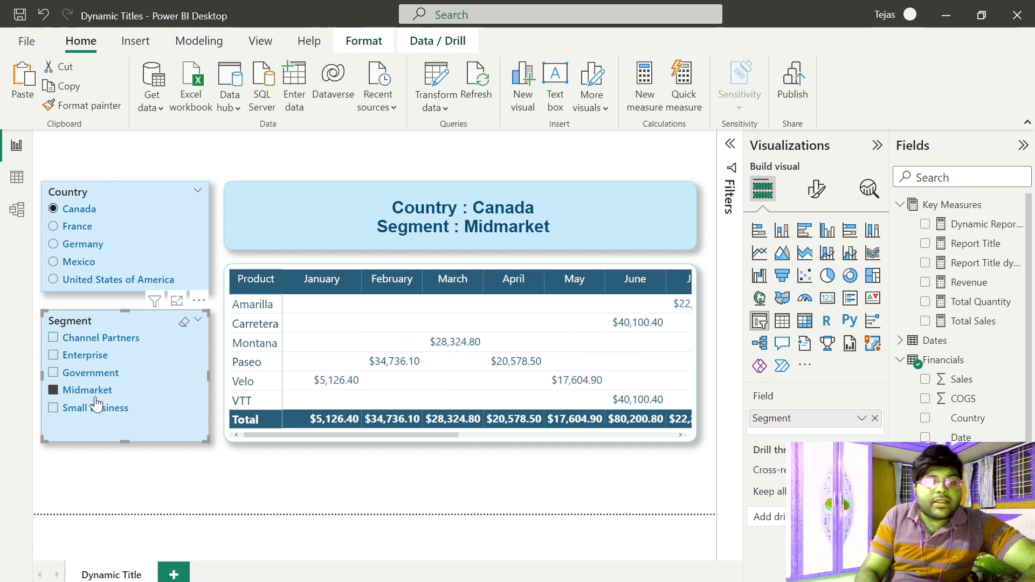
click(97, 409)
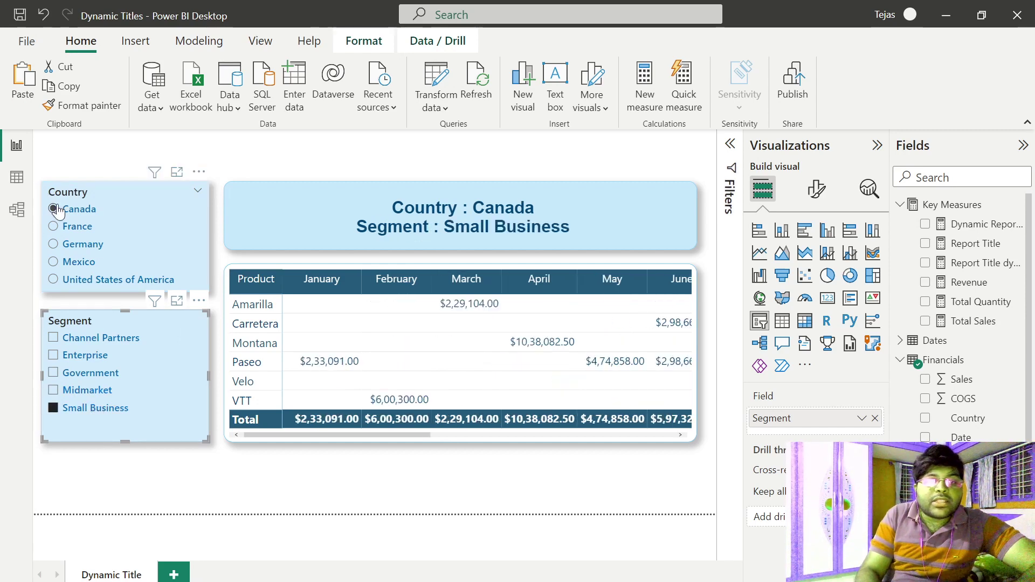
Cycle the Country slicer through France, Germany, Mexico and United States of America, then choose Channel Partners
click(78, 227)
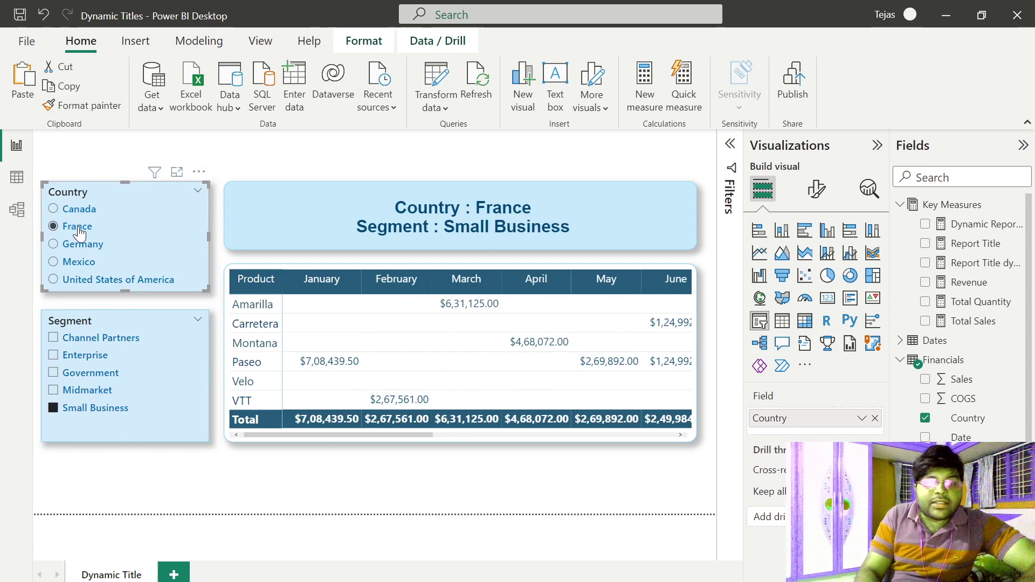
click(81, 244)
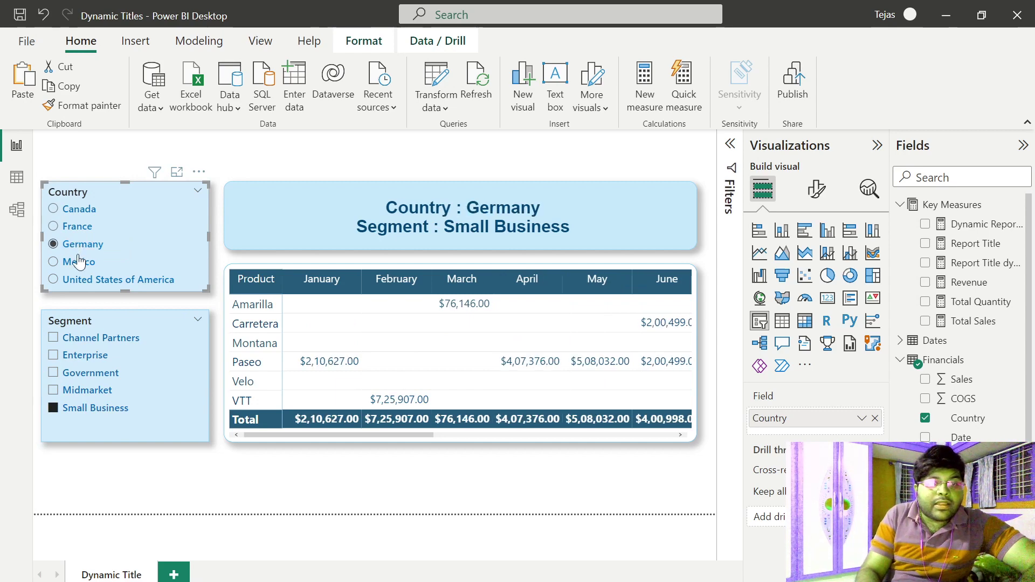
click(79, 263)
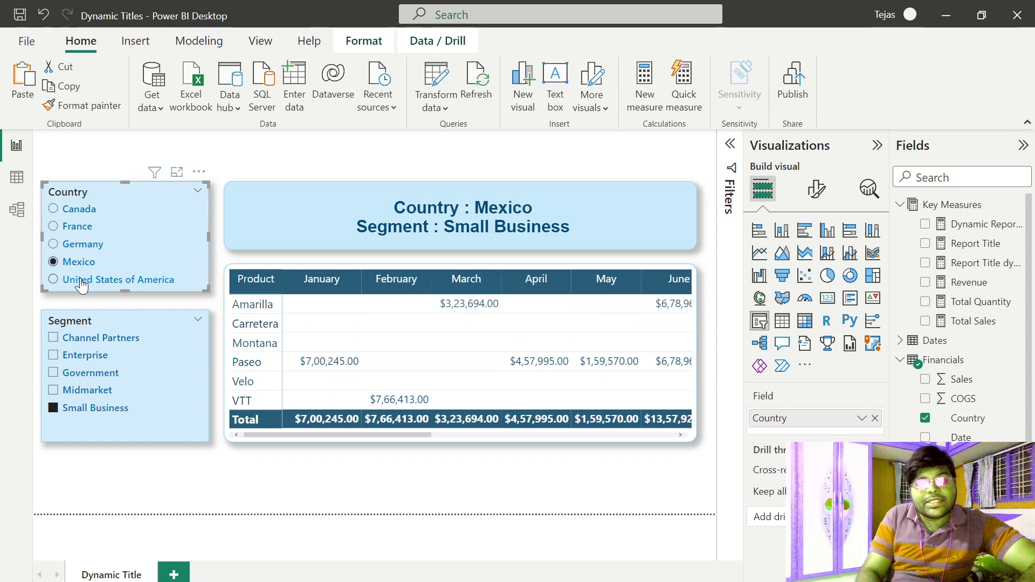
click(82, 281)
click(92, 340)
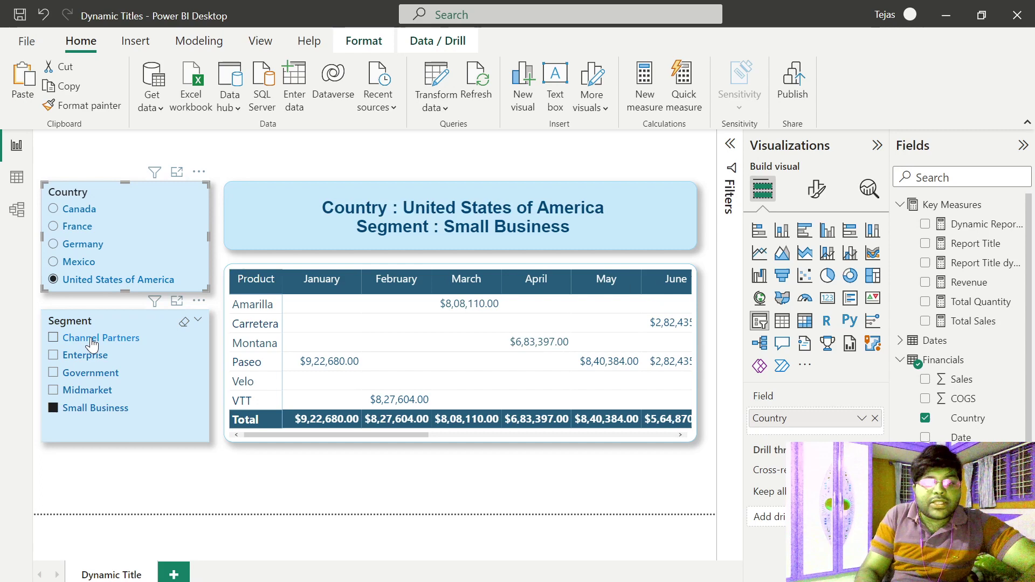
click(218, 342)
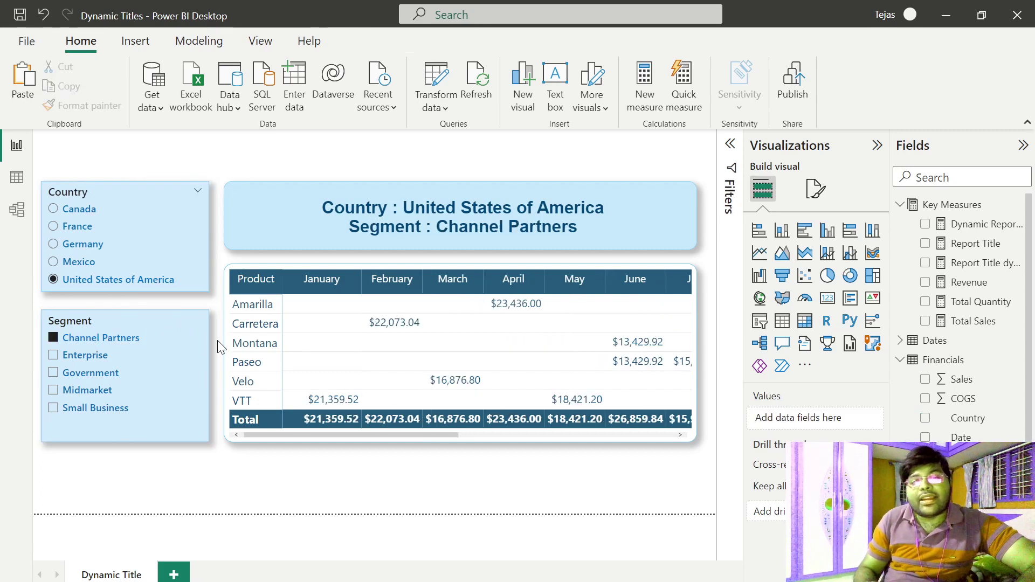